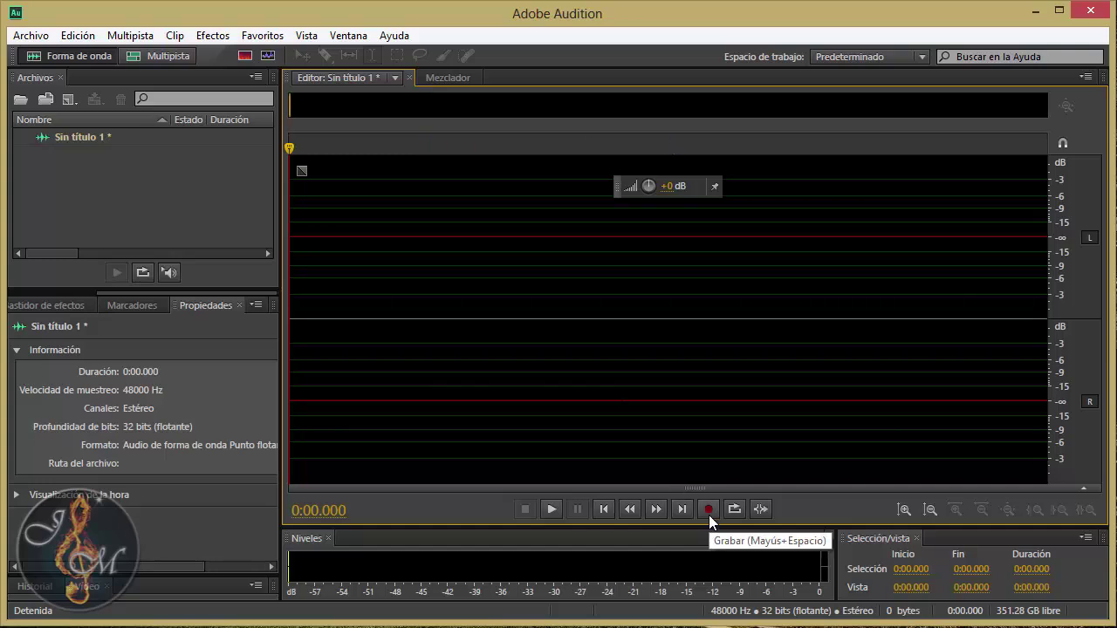
Record a take of about 12 seconds into the empty stereo waveform and play back its beginning.
left_click(709, 515)
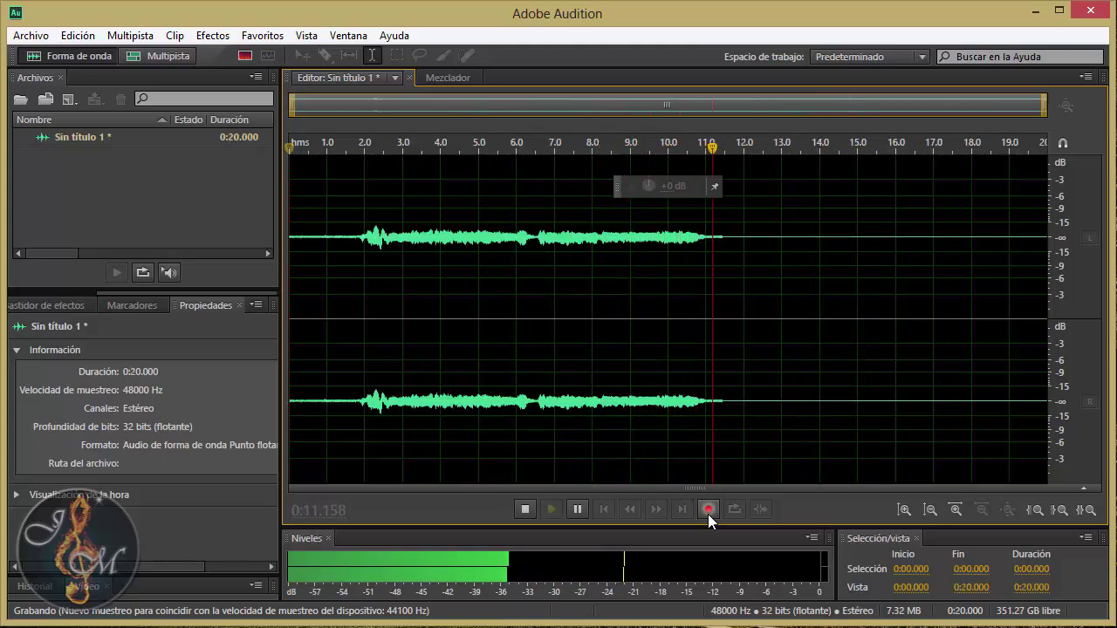
left_click(708, 509)
key("space")
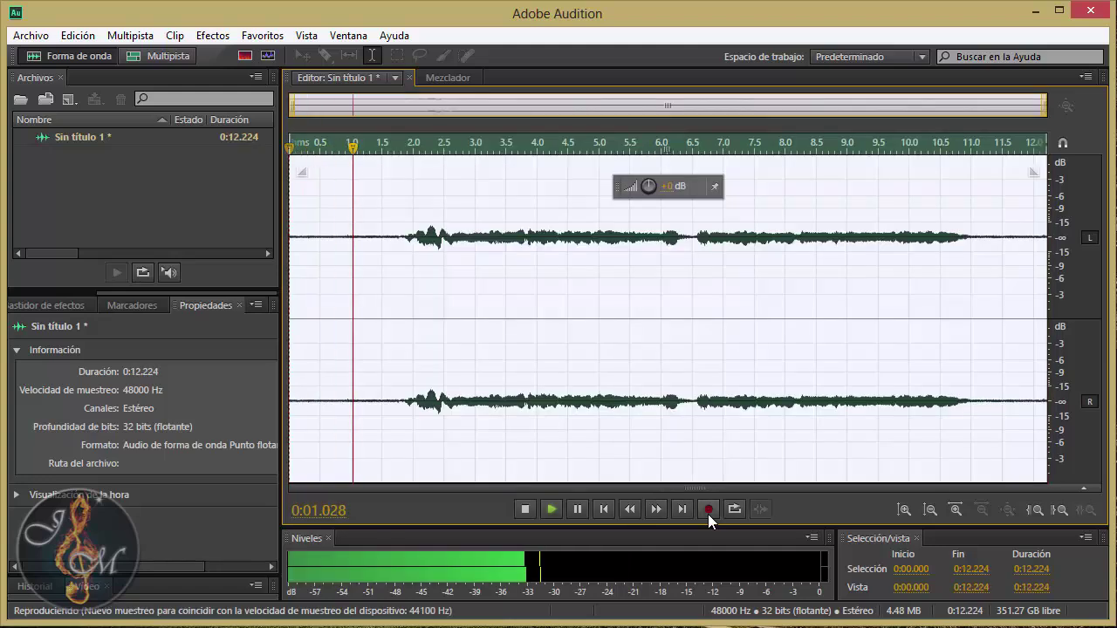
key("space")
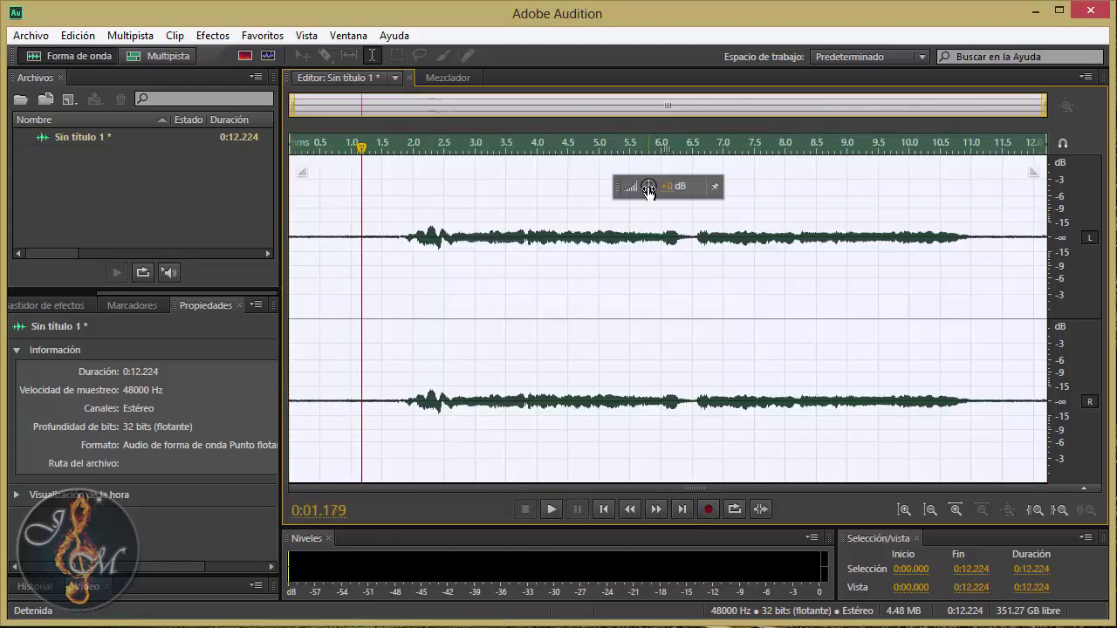
Amplify the whole recording by about 14.1 dB and briefly play it back.
left_click_drag(648, 190, 655, 164)
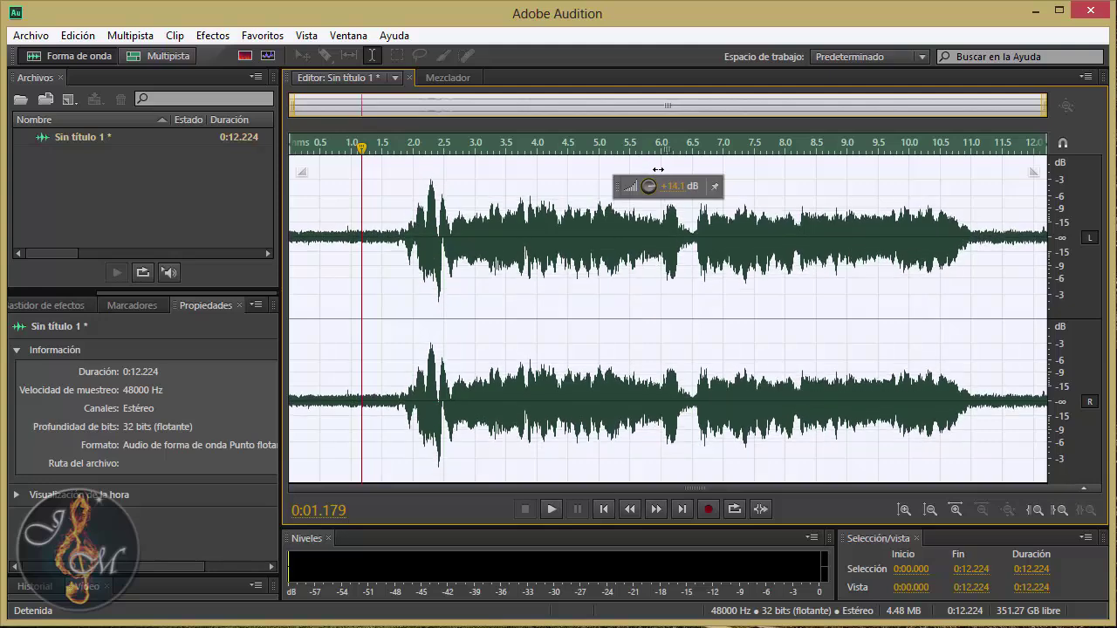
key("space")
key("space")
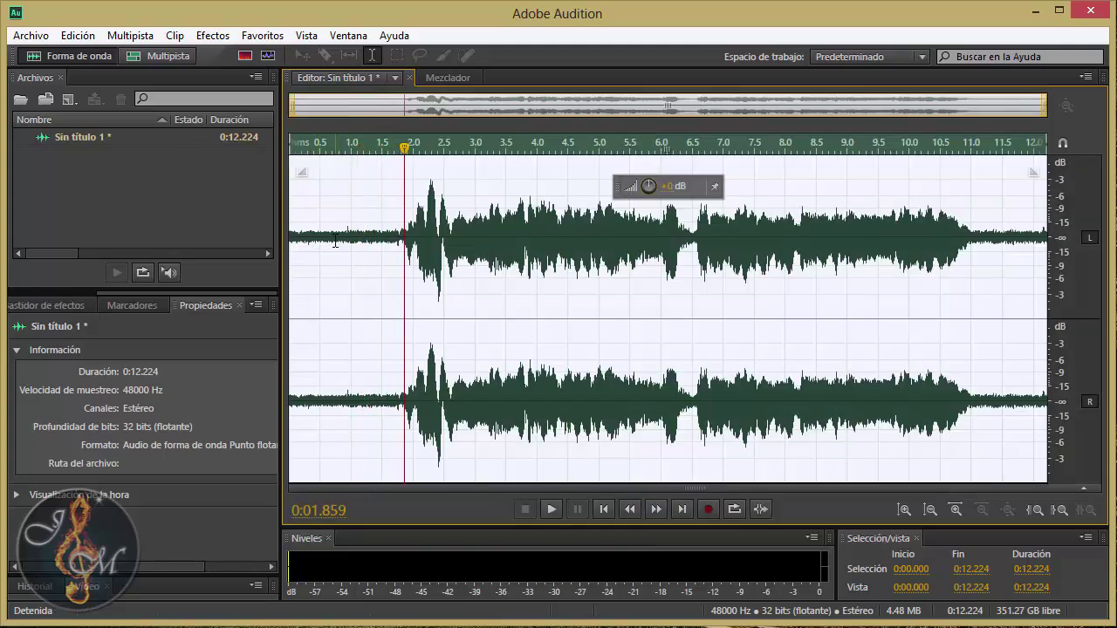
Capture a noise print from the silence at about 0.75–1.48 s and apply noise reduction of 66 % and 40 dB to the entire file.
left_click_drag(336, 241, 380, 242)
left_click(214, 36)
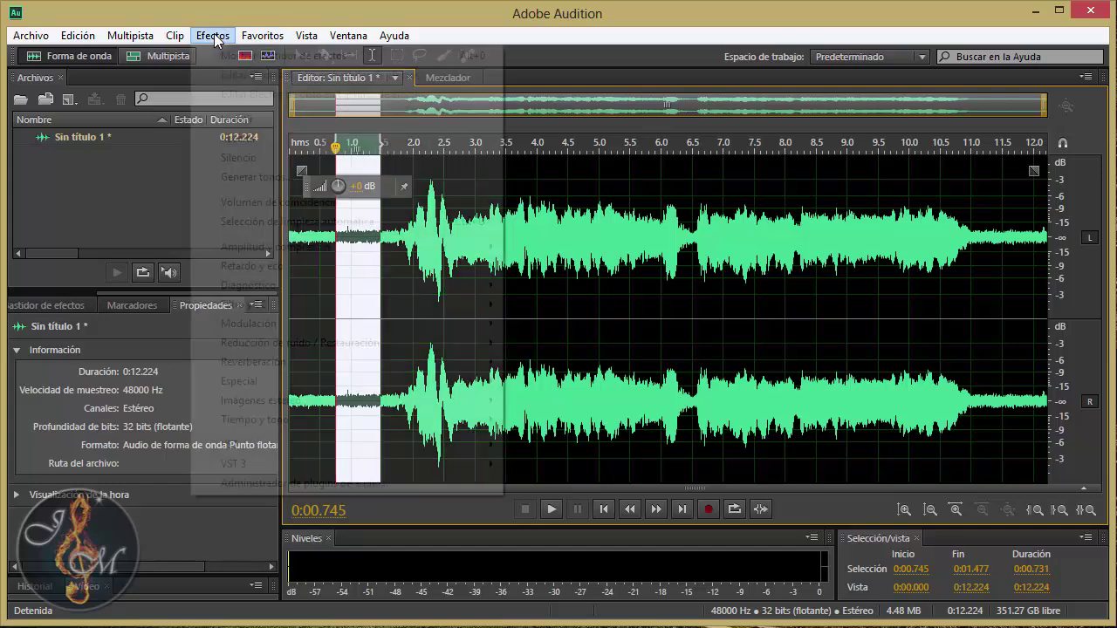
mouse_move(340, 343)
left_click(582, 364)
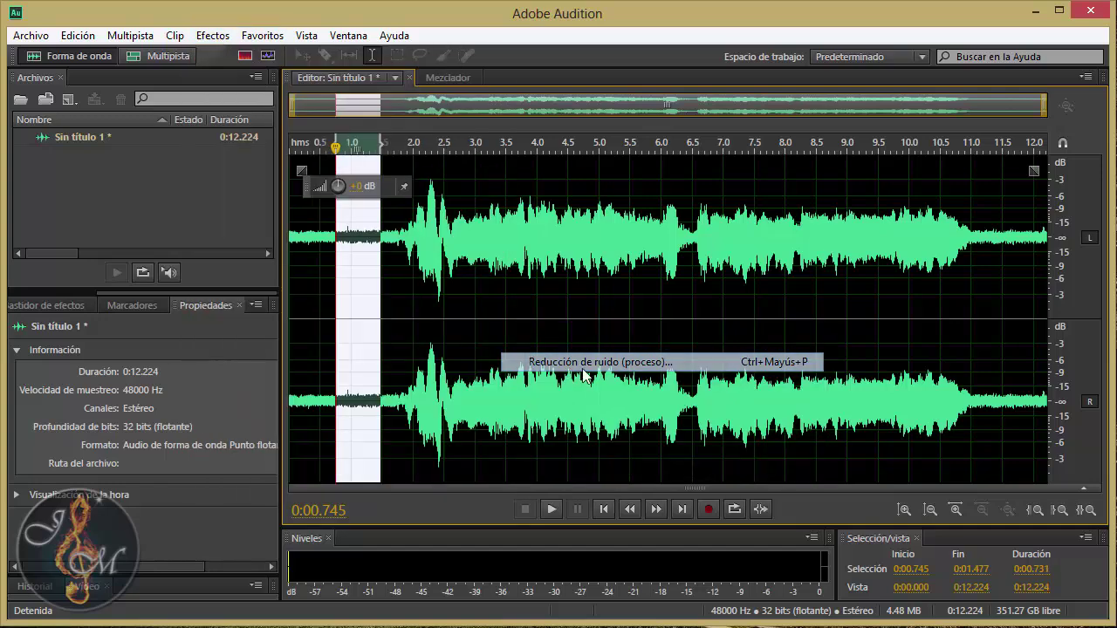
left_click(433, 243)
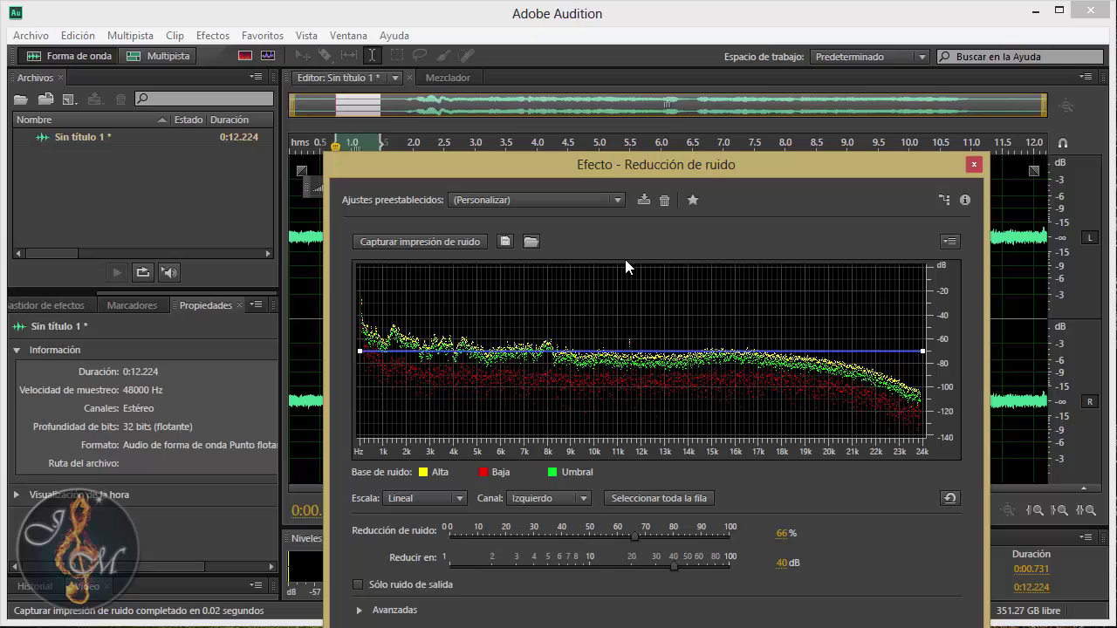
left_click(688, 497)
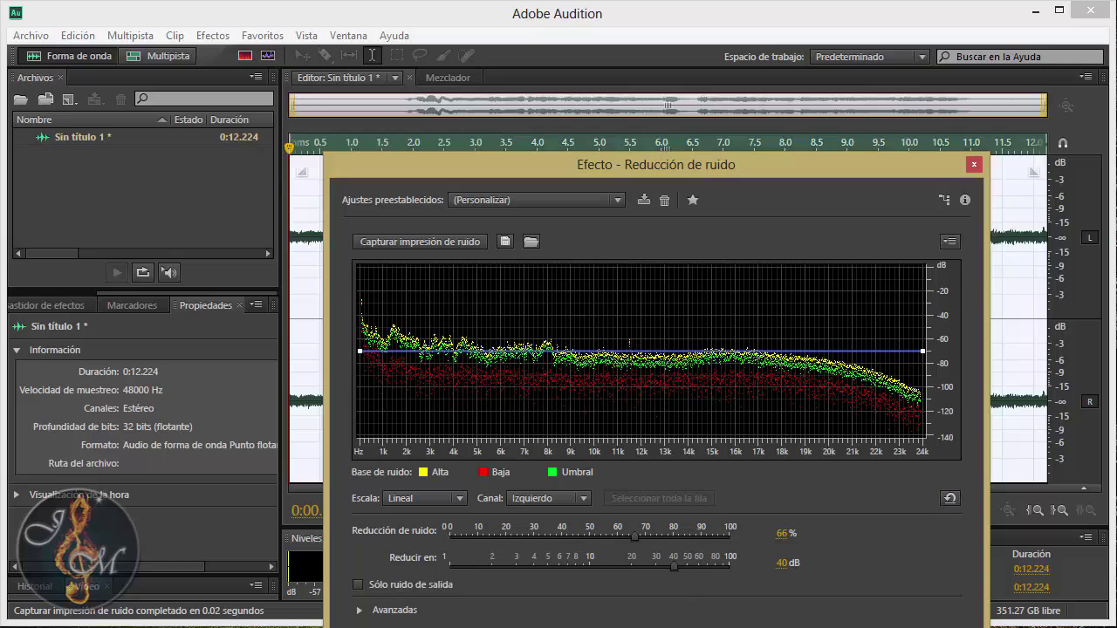
key("Return")
Play the cleaned recording from about 1.7 s and slightly lower its overall amplitude during playback.
left_click(396, 166)
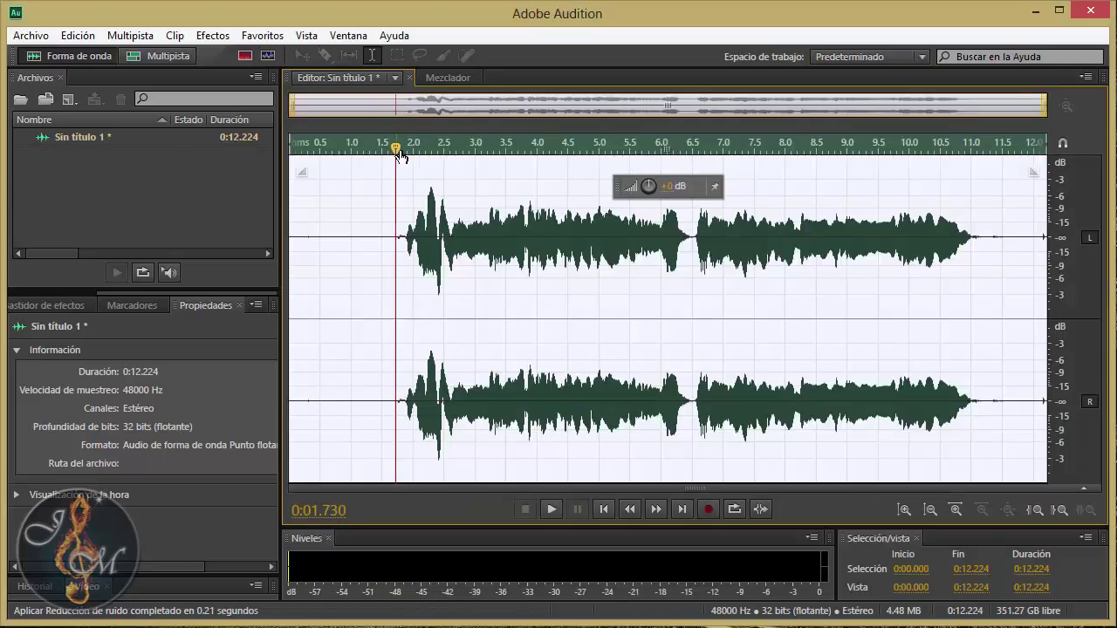
key("space")
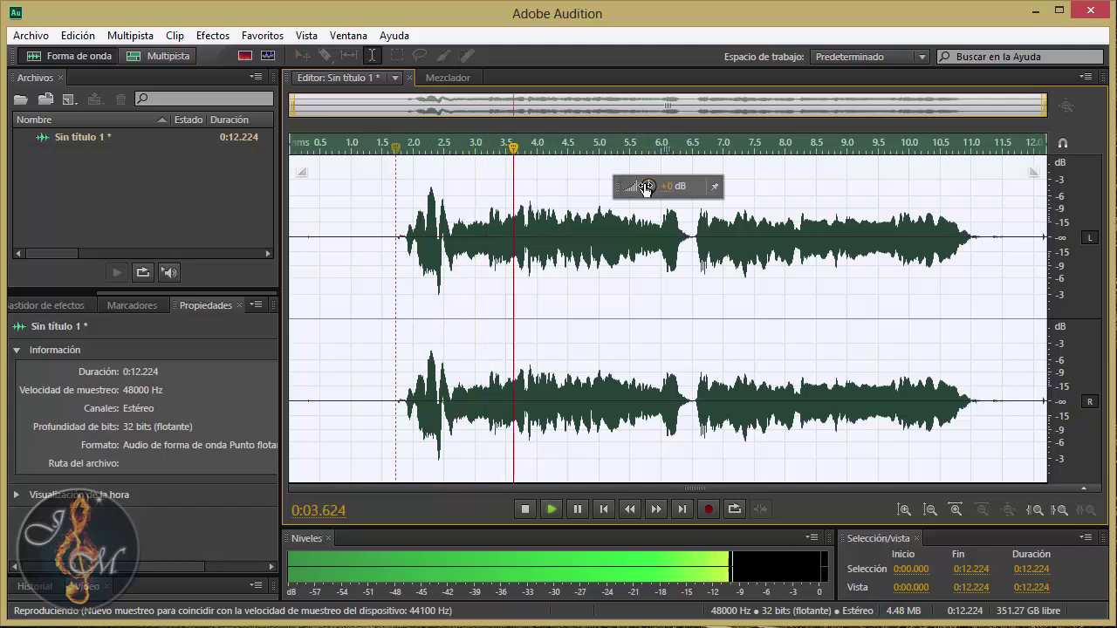
left_click_drag(645, 183, 647, 187)
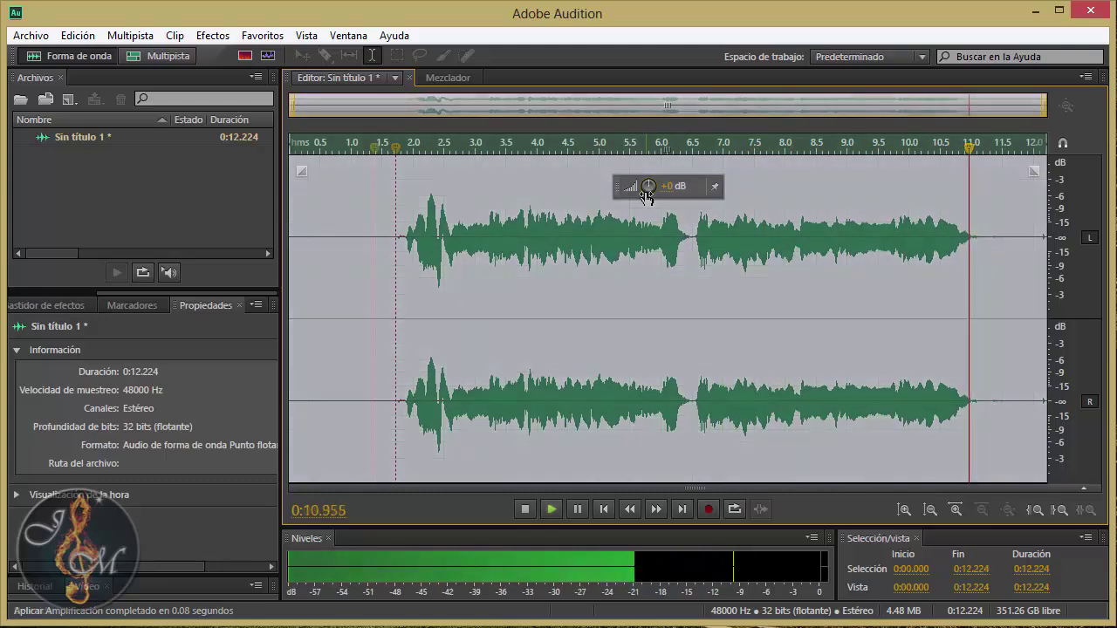
left_click(375, 223)
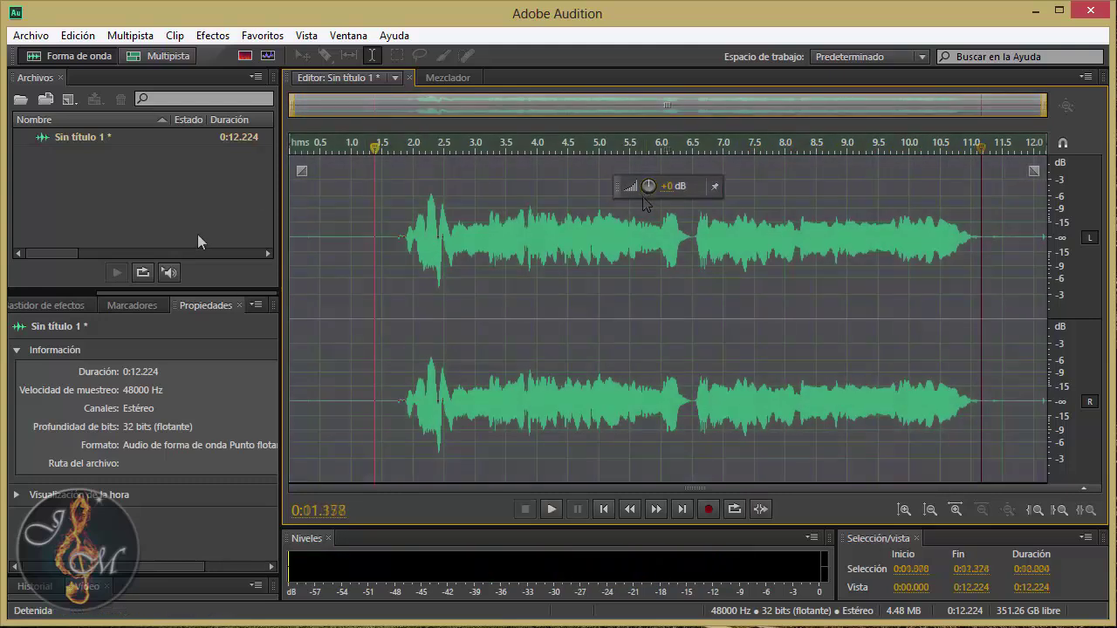
Open the Coro modulation effect and move its window down to uncover the waveform.
left_click(214, 36)
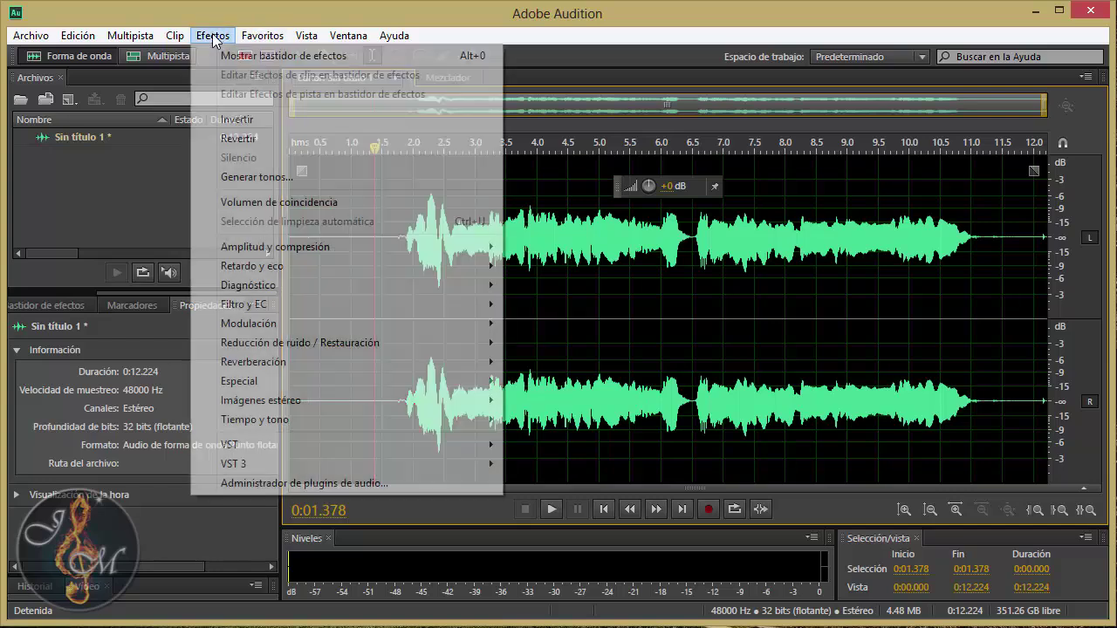
left_click(259, 20)
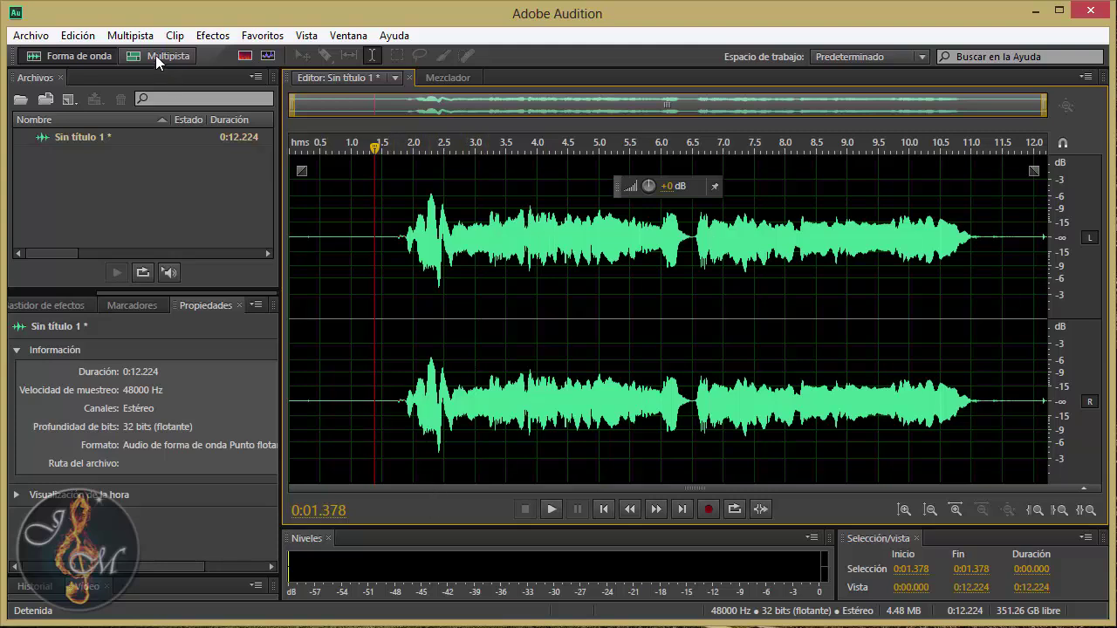
left_click(209, 36)
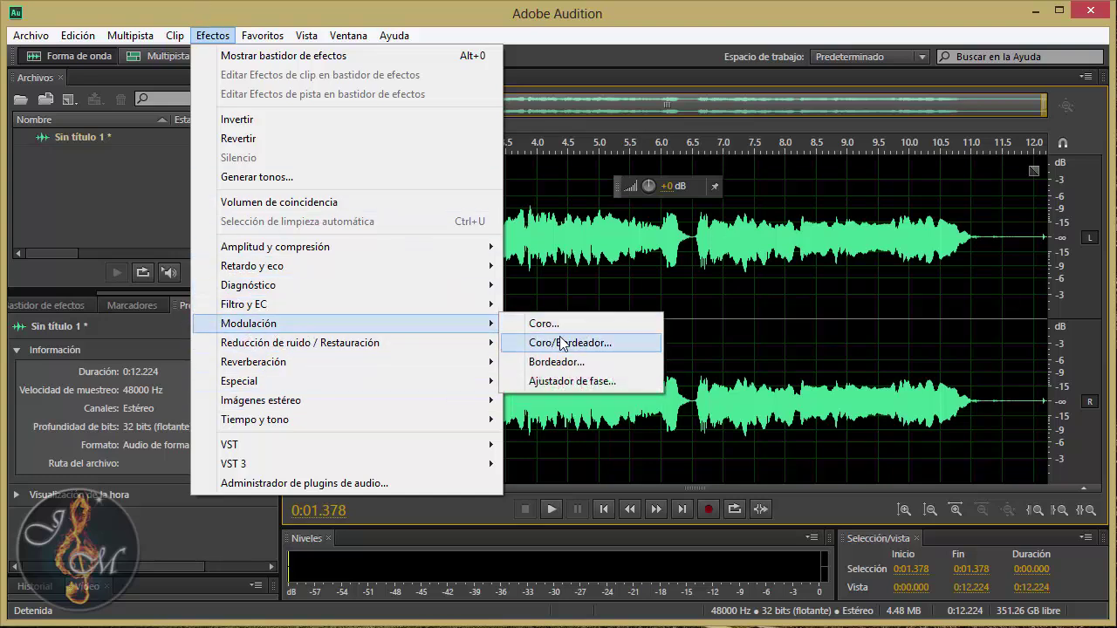
left_click(538, 324)
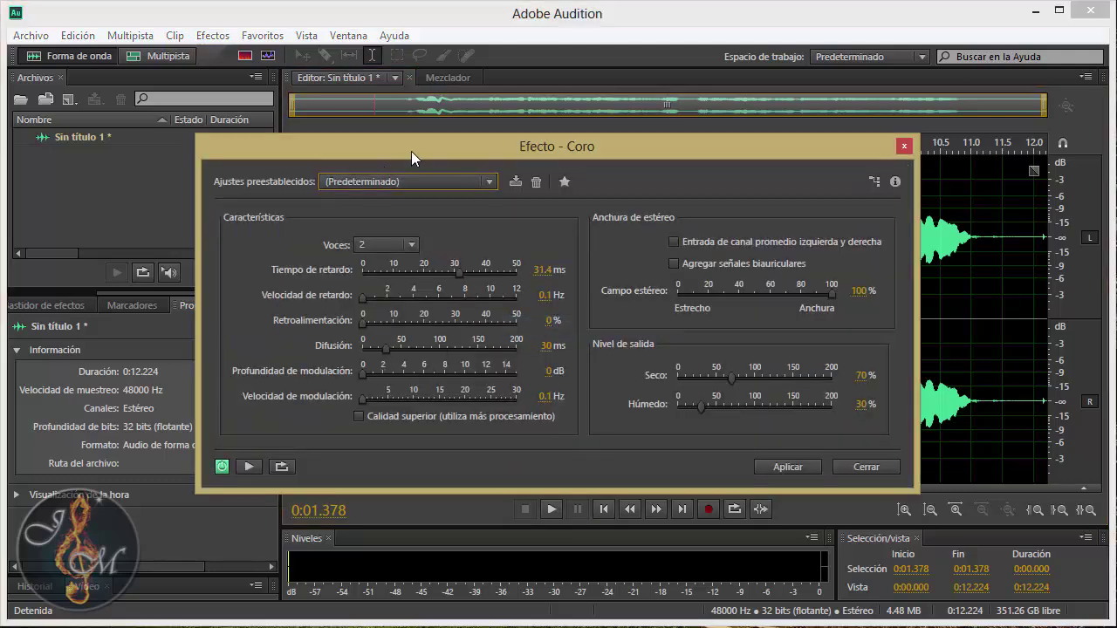
left_click_drag(411, 151, 201, 308)
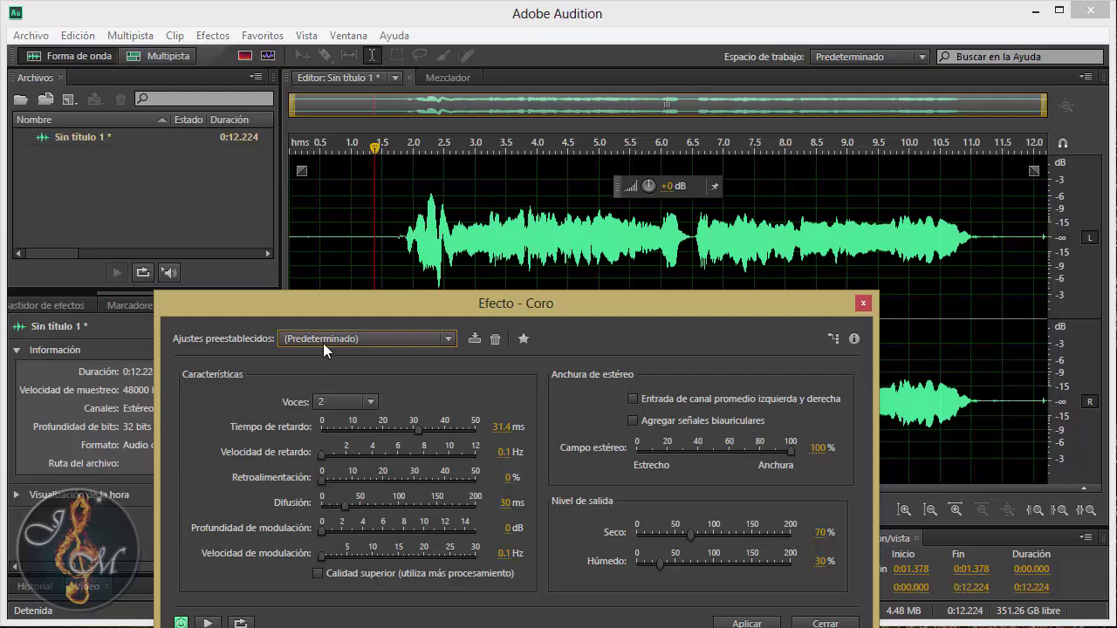
Load the Piedrecita preset in the Coro effect and preview it on the recording.
left_click(332, 341)
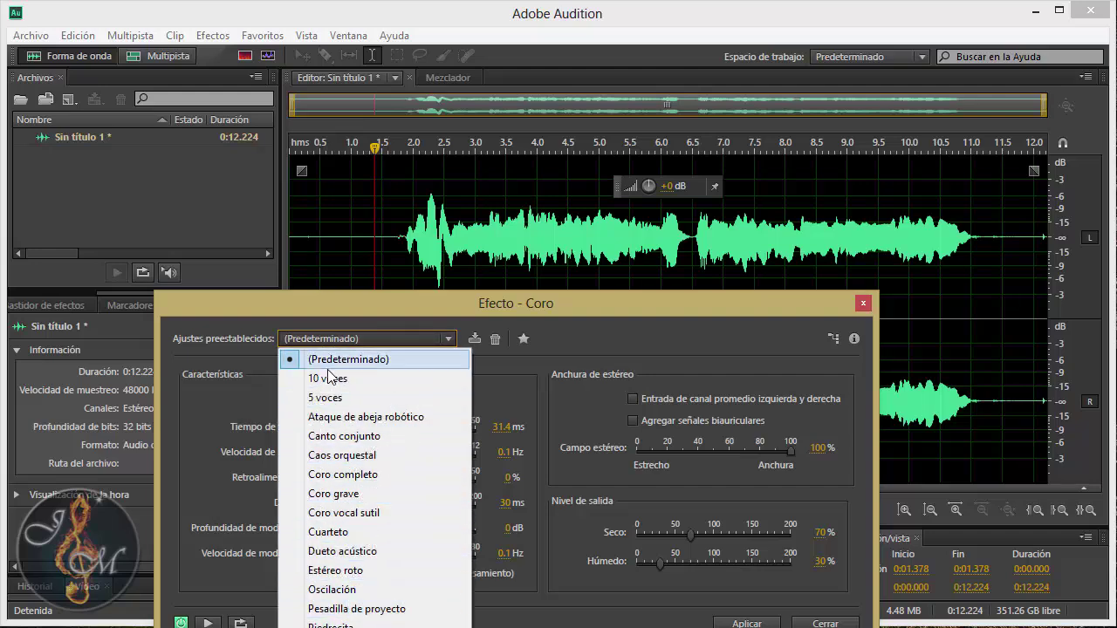
left_click(346, 303)
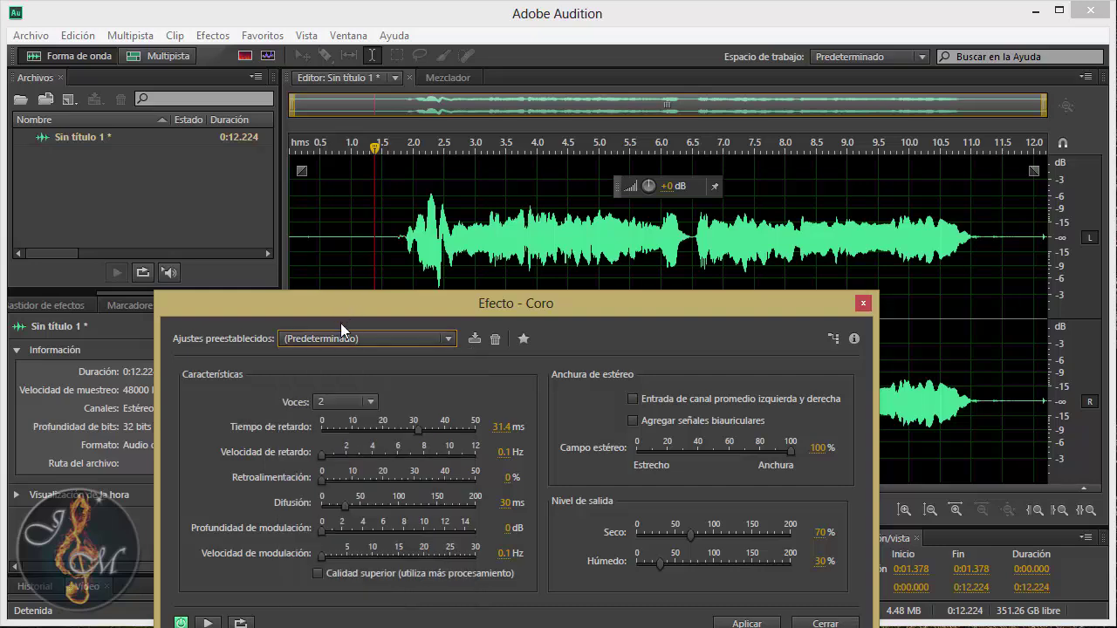
left_click(355, 339)
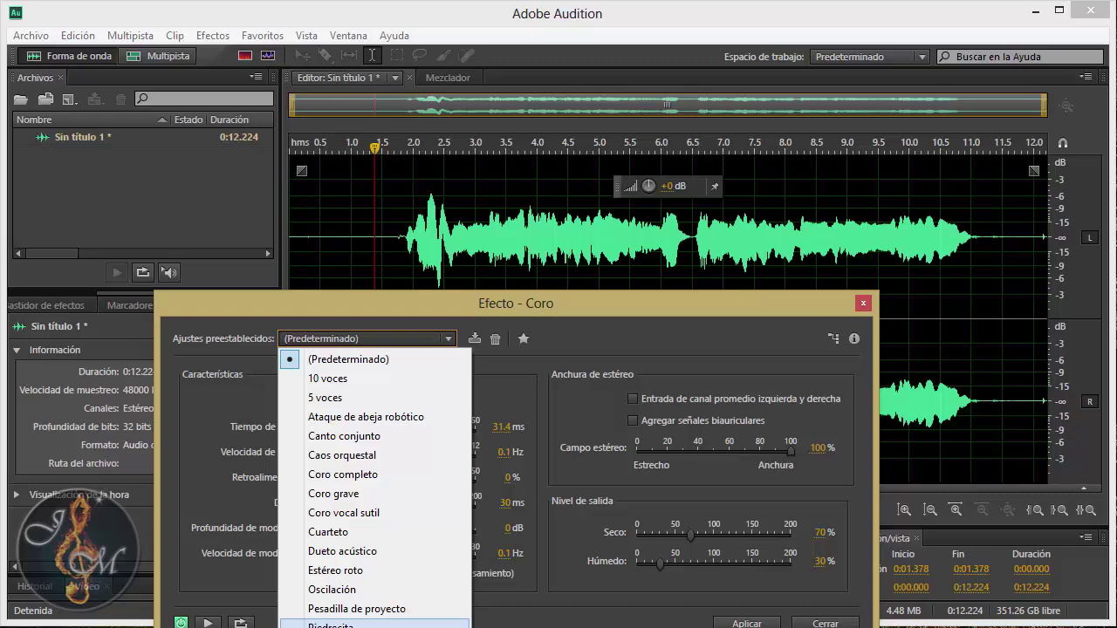
left_click(331, 625)
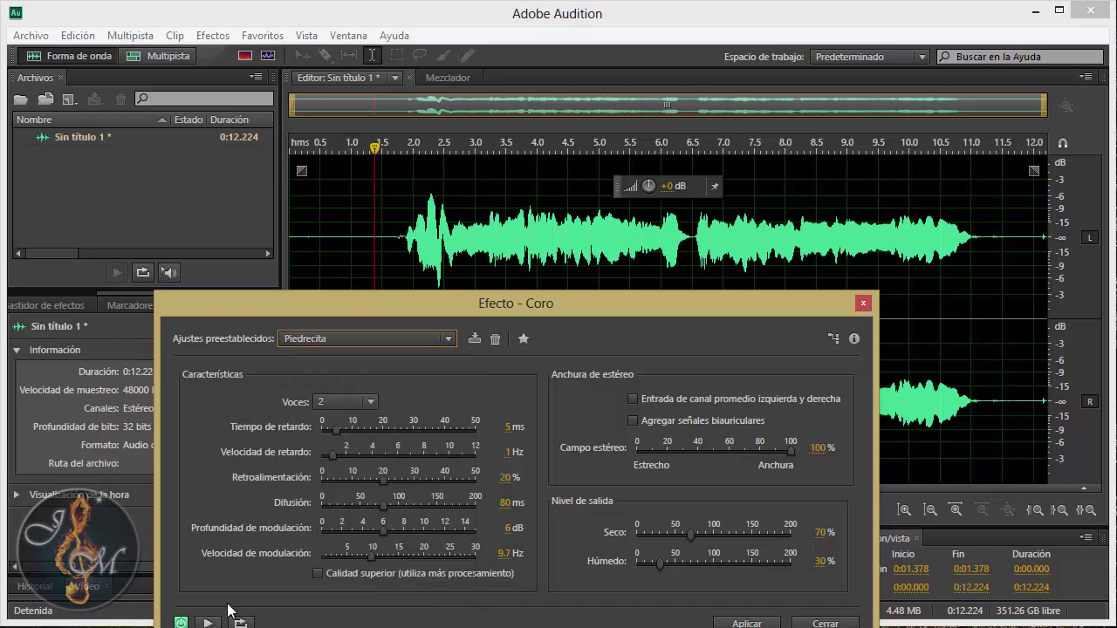
left_click(208, 623)
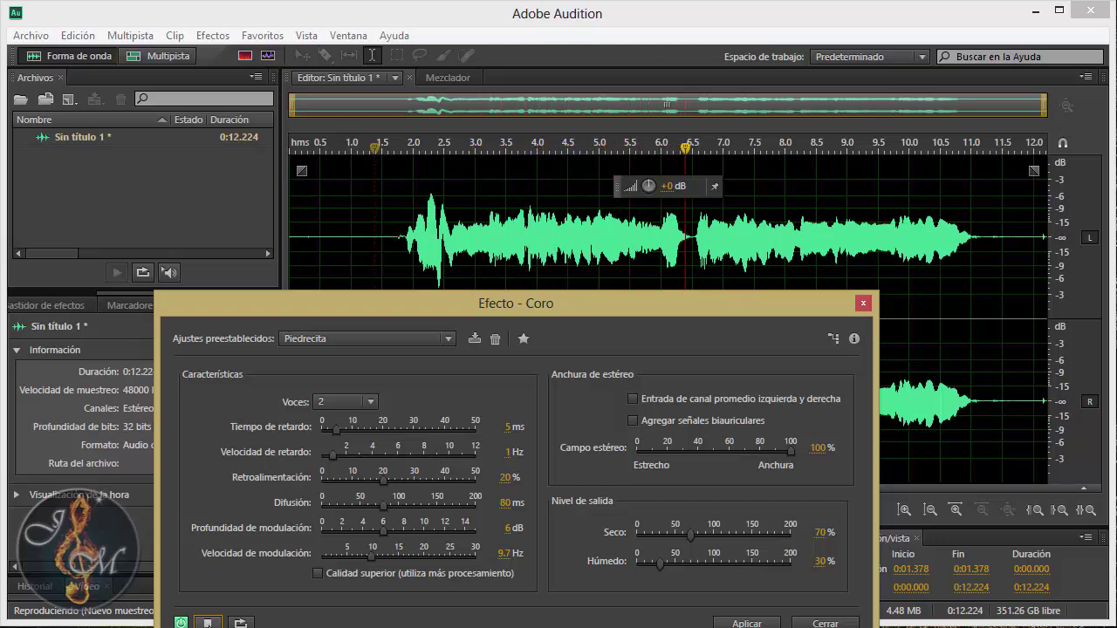
key("space")
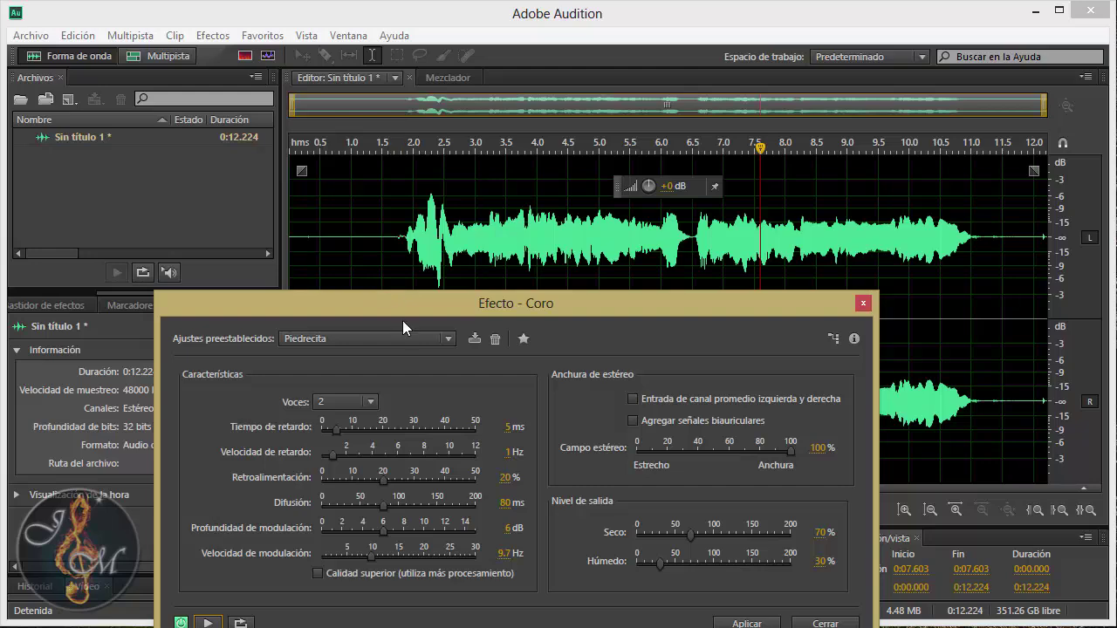
Switch the Coro effect to the Oscilación preset and preview it, replaying from about 2 s.
left_click_drag(402, 320, 452, 233)
left_click(386, 251)
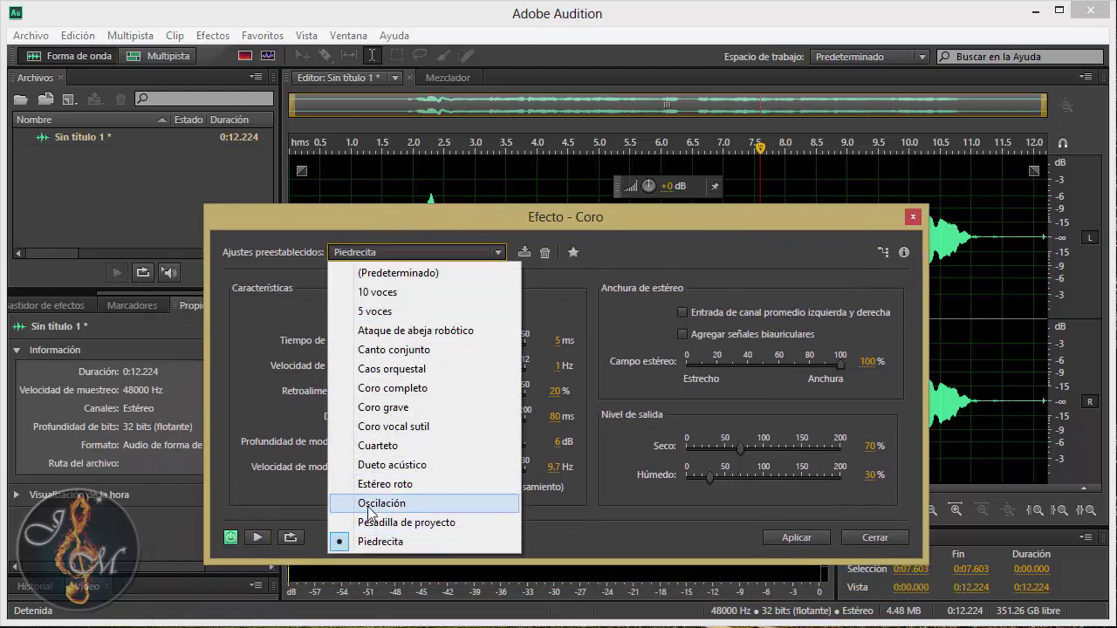
left_click(370, 504)
left_click(258, 539)
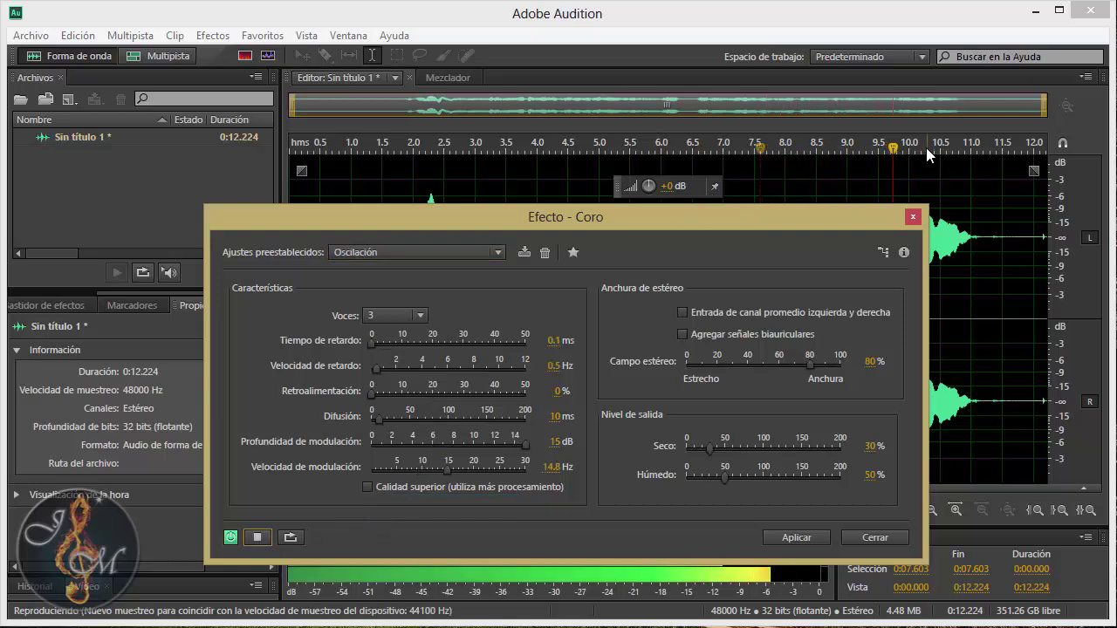
left_click(890, 150)
left_click(407, 151)
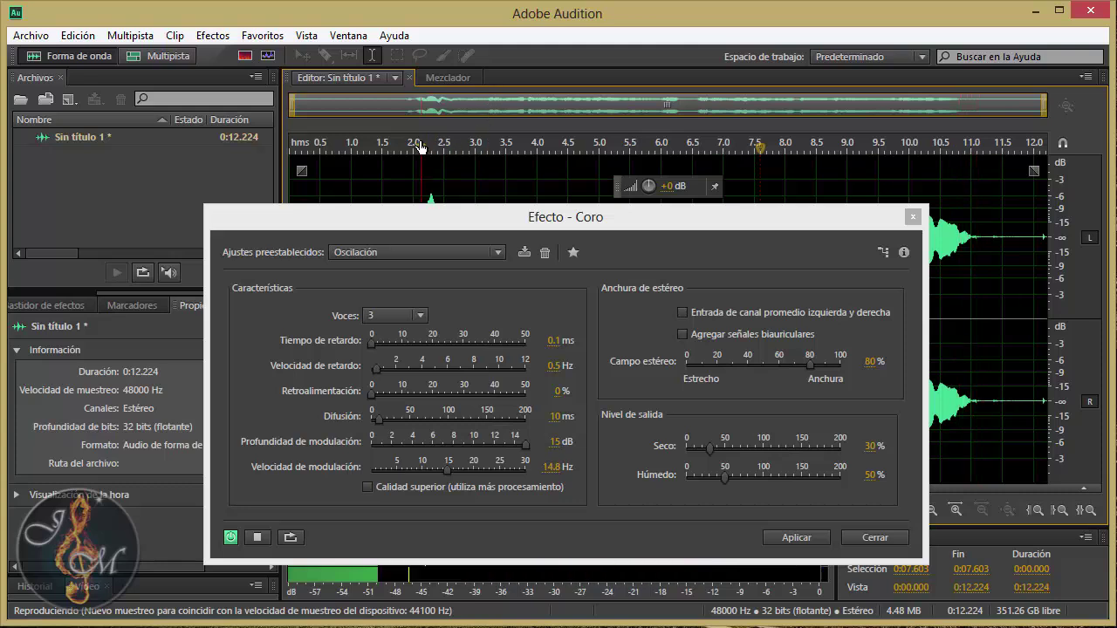
left_click(258, 537)
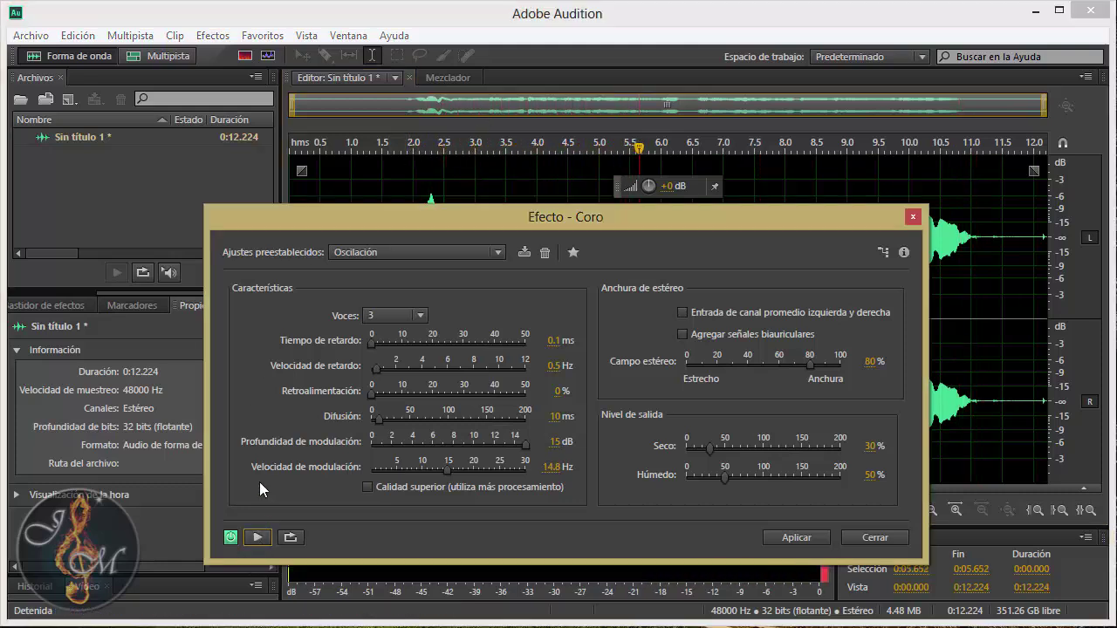
Switch the Coro effect to the Dueto acústico preset and preview it on the recording.
left_click(437, 249)
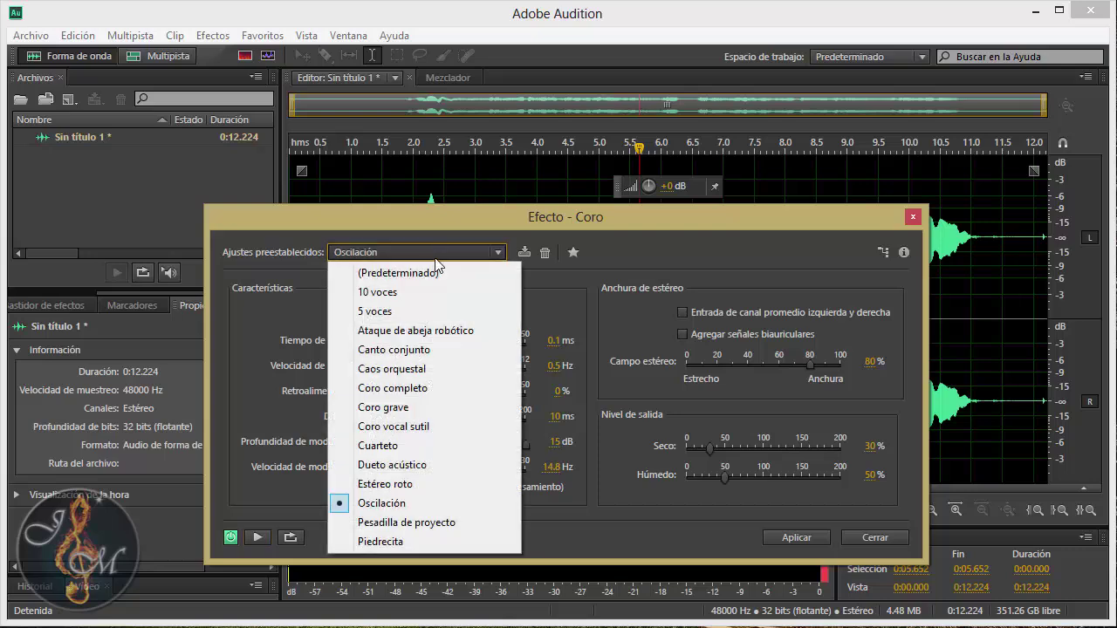
left_click(375, 465)
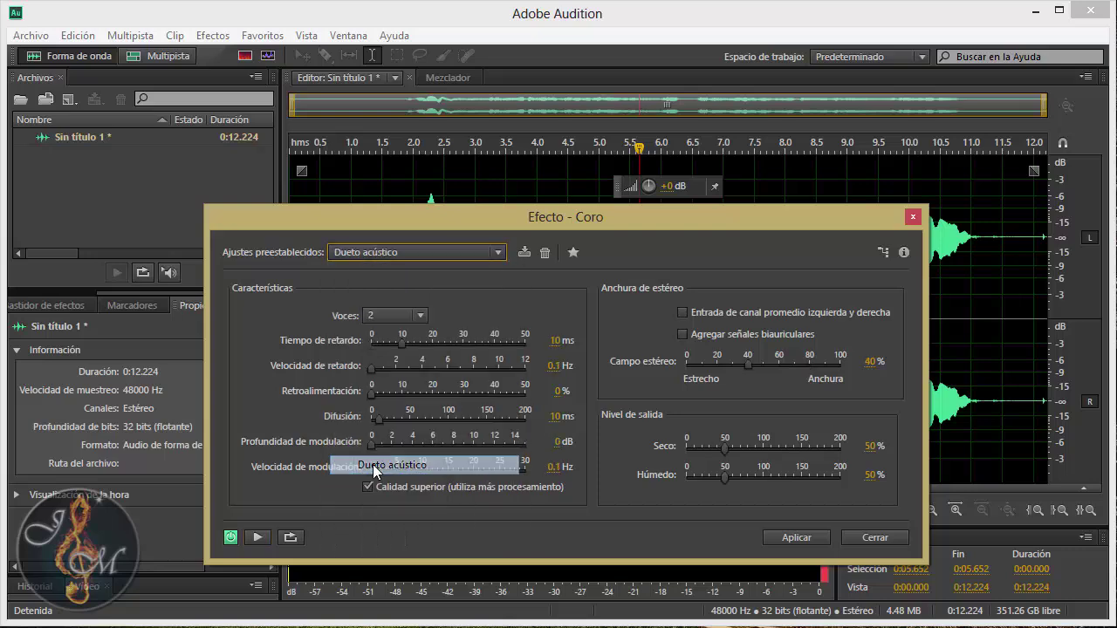
left_click(260, 537)
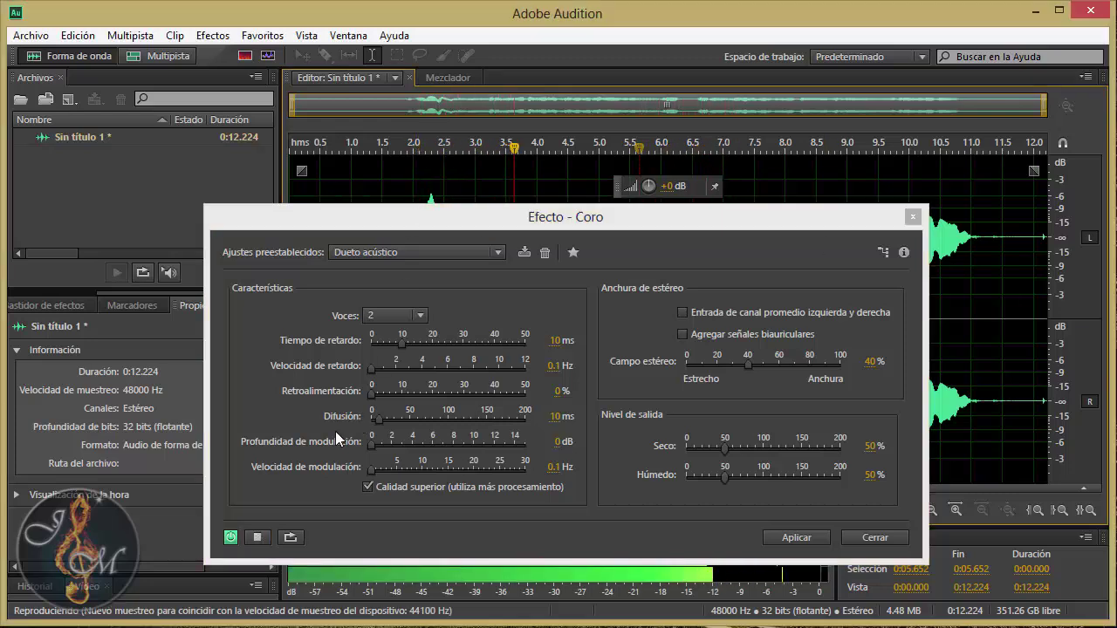
left_click(259, 541)
Switch the Coro effect to the 5 voces preset and preview it from about 2 s.
left_click(440, 254)
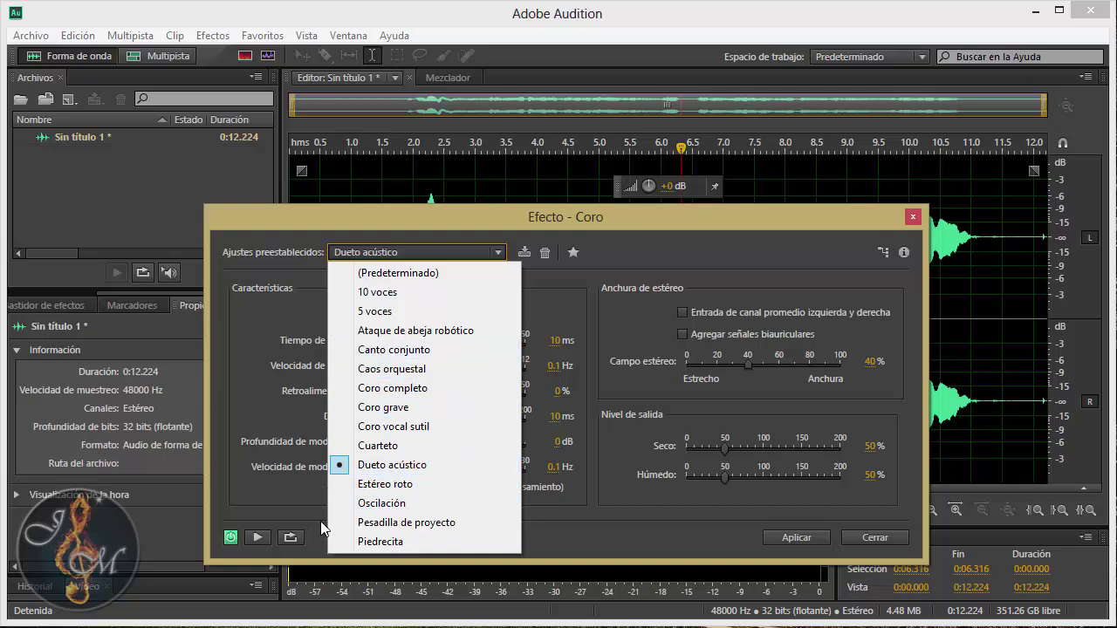
left_click(366, 311)
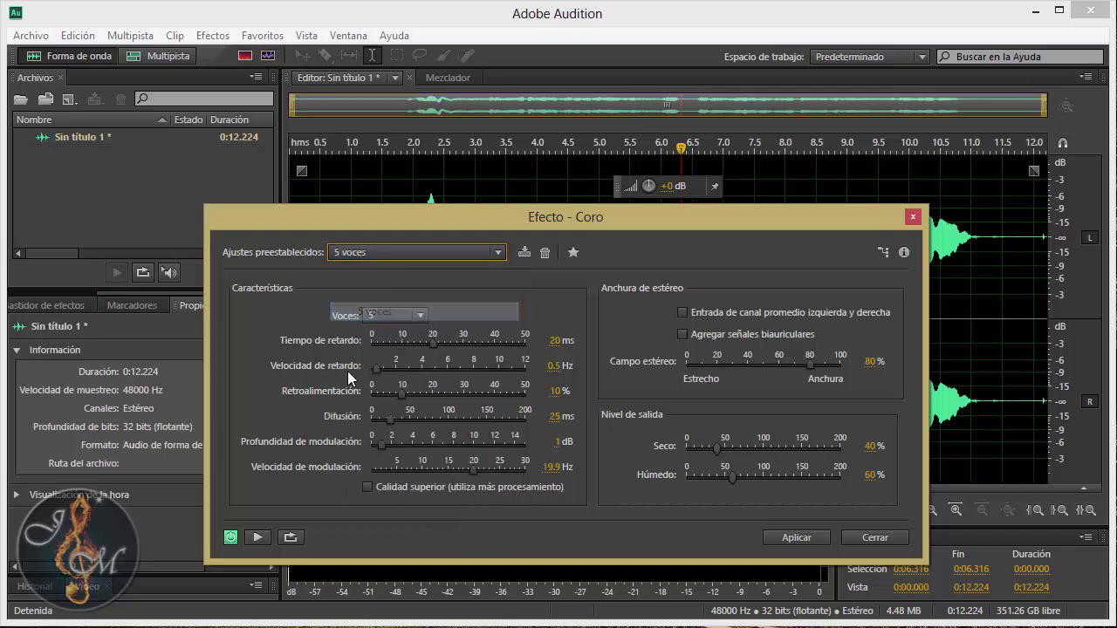
left_click(257, 536)
left_click(403, 150)
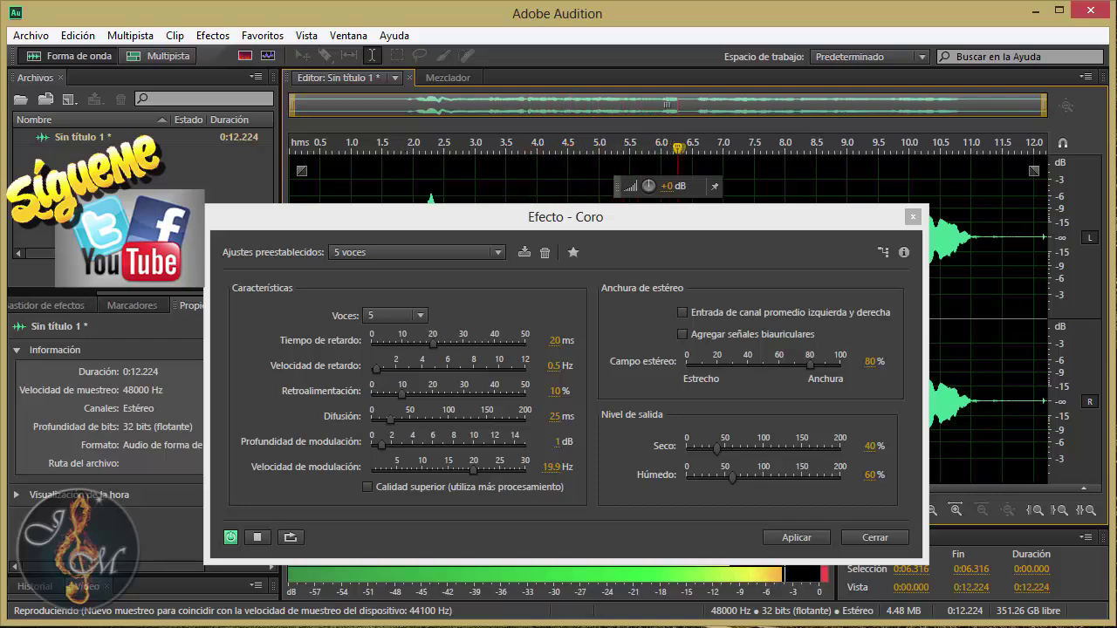
left_click(256, 539)
Preview the Coro completo preset of the Coro effect from about 2 s and apply it to the recording.
left_click(432, 253)
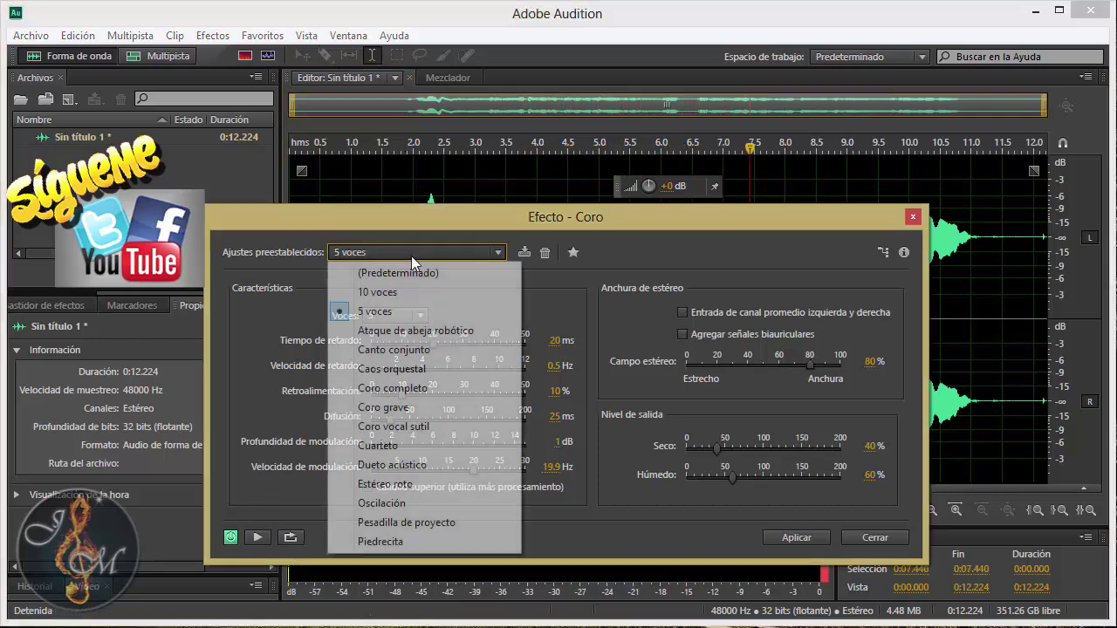
left_click(378, 396)
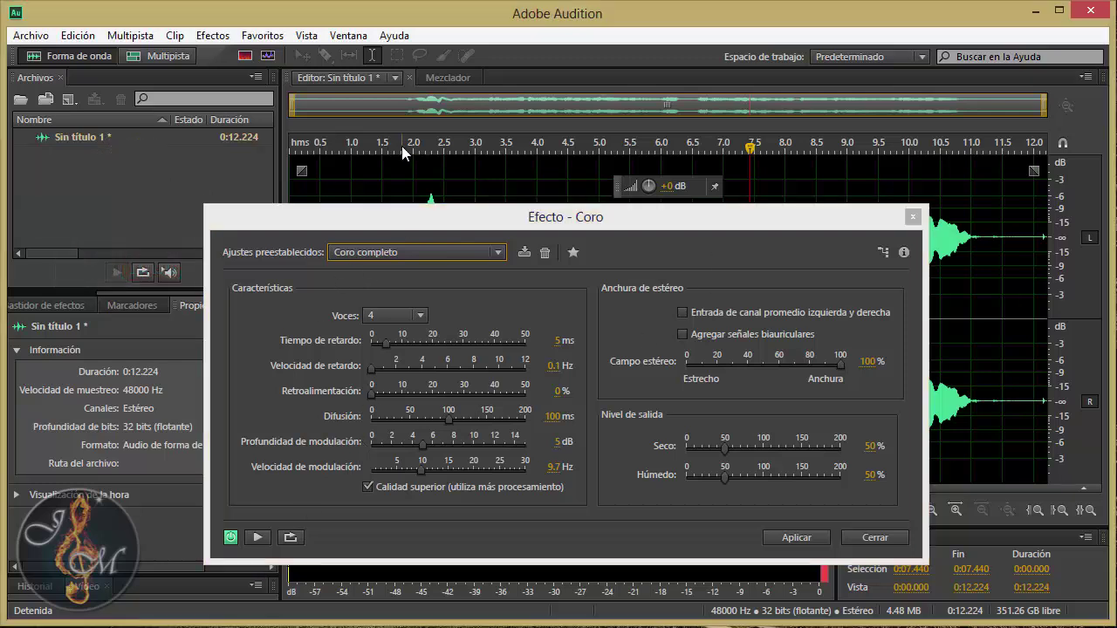
left_click(410, 144)
left_click(258, 538)
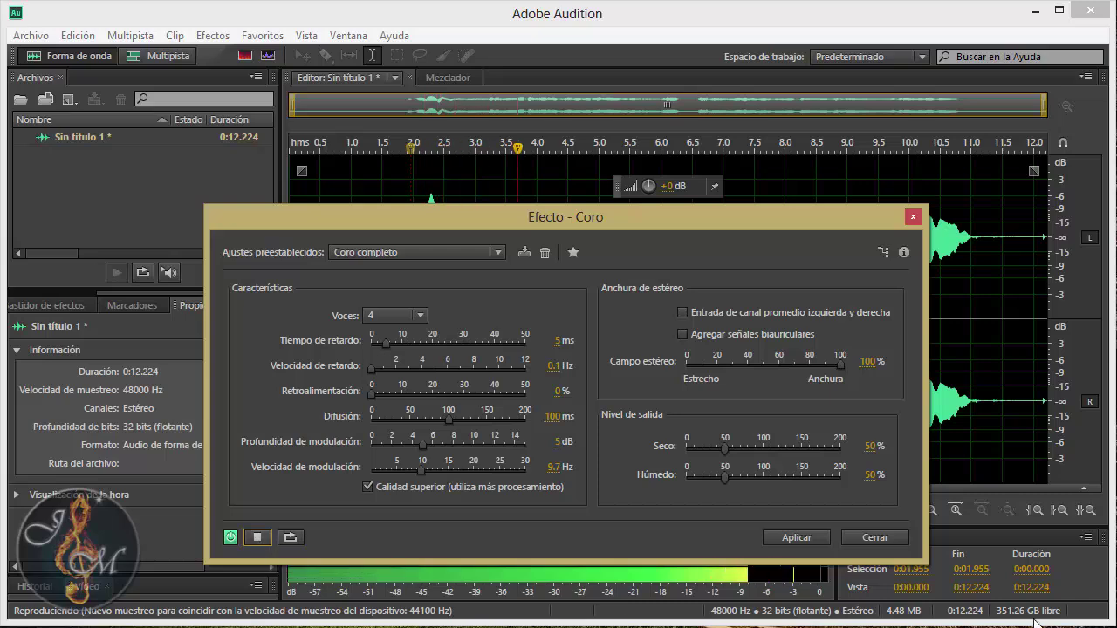
left_click(798, 539)
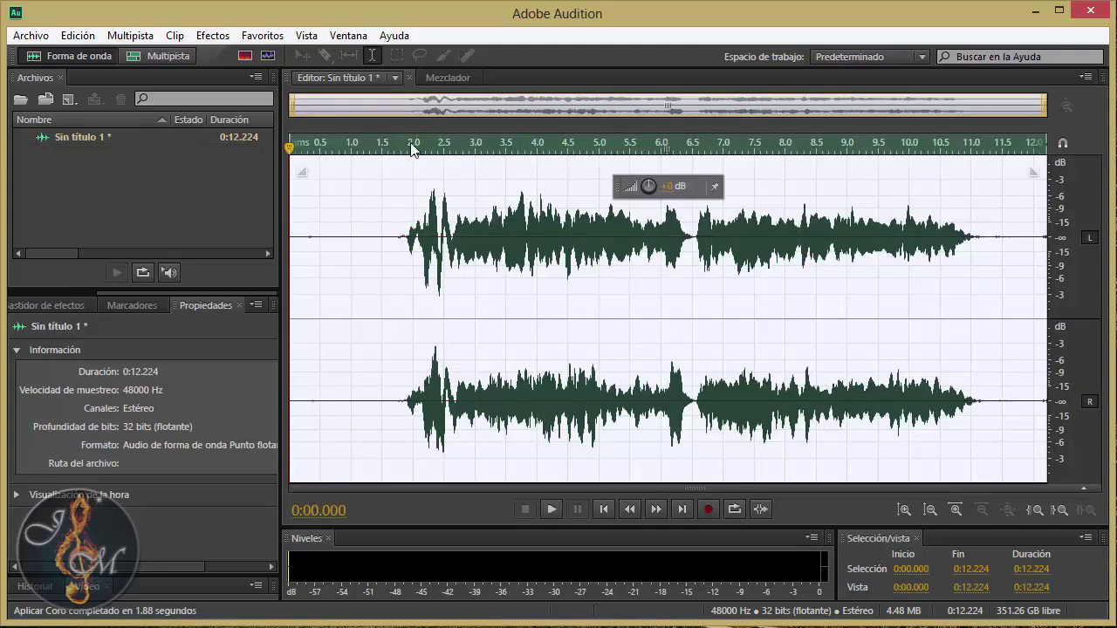
Play back the chorused recording from about 1.7 s, stop it and return the playhead to 1.8 s.
left_click(397, 148)
key("space")
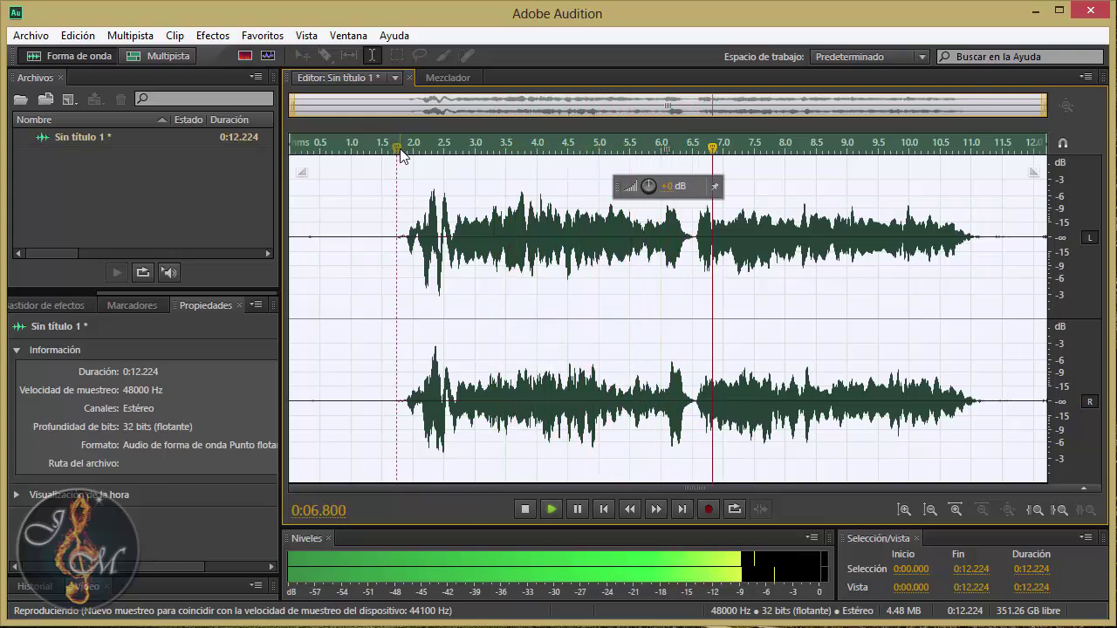
key("space")
left_click(401, 149)
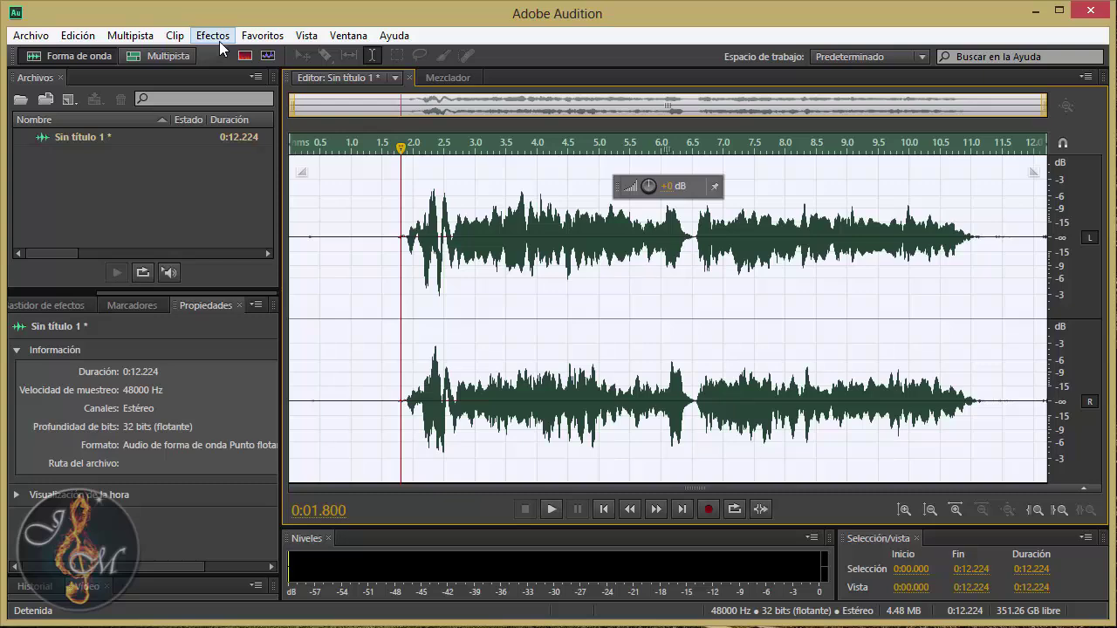
Clear the waveform selection and listen to the recording once more from about 1.7 s.
left_click(219, 41)
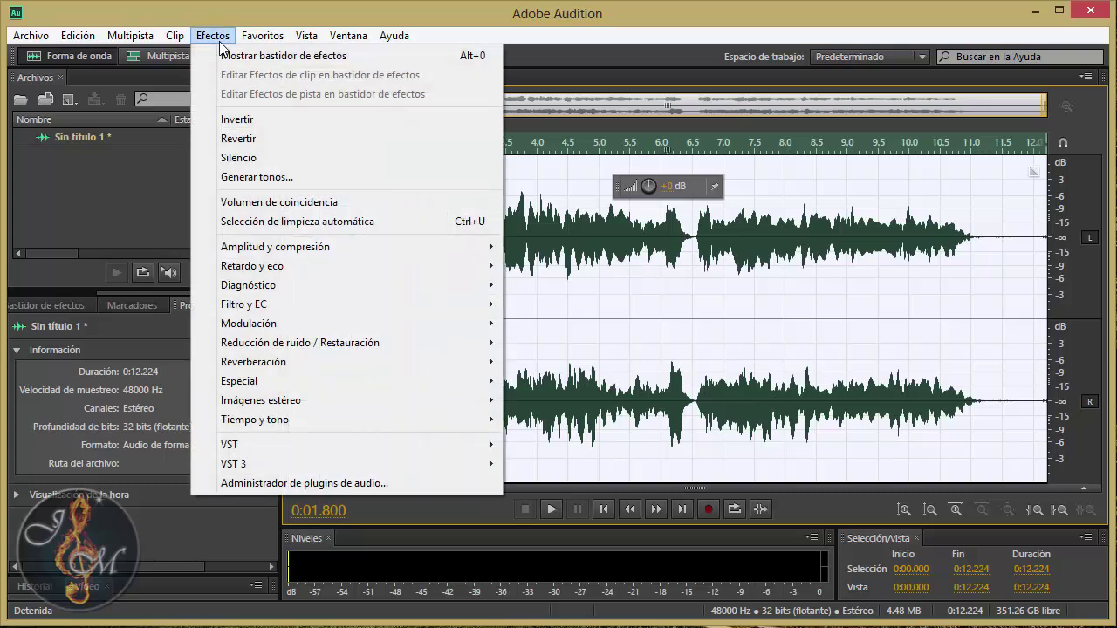
left_click(602, 262)
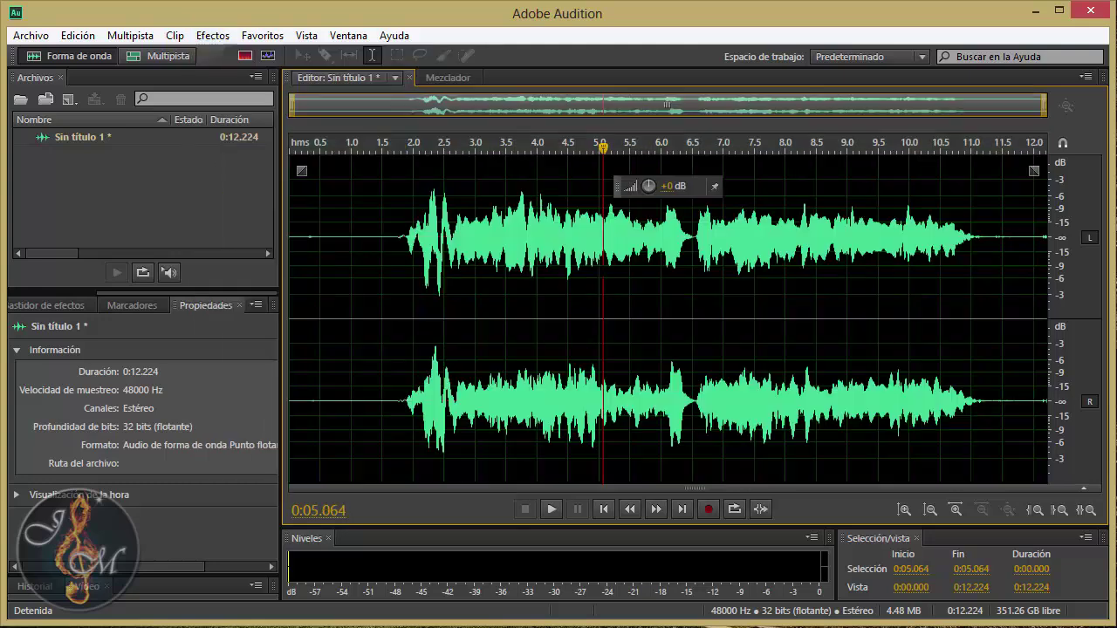
left_click(394, 166)
key("space")
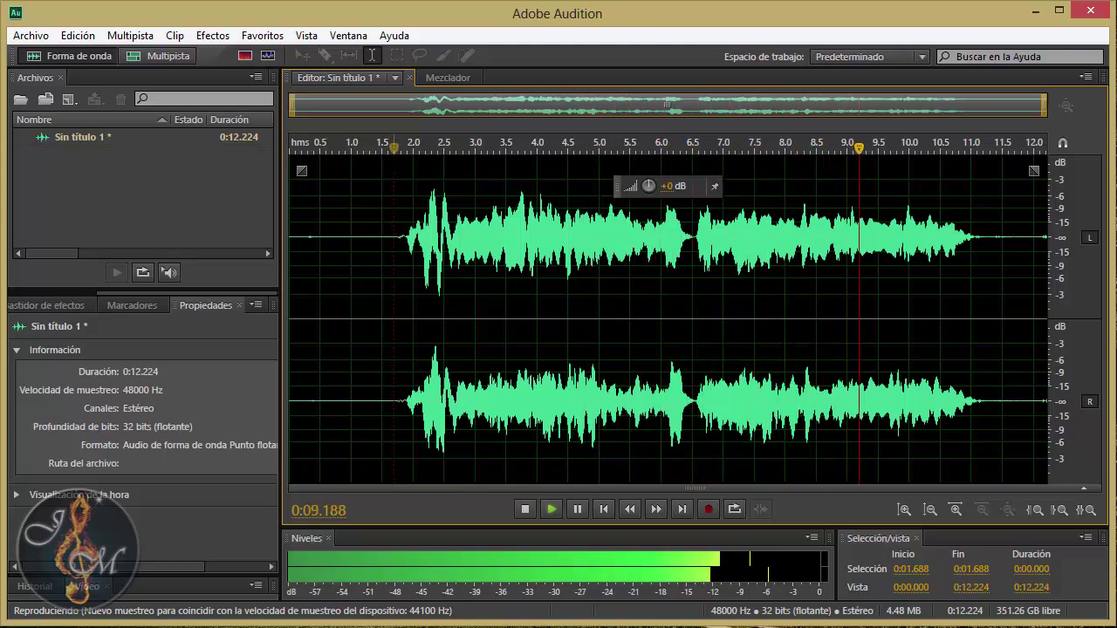
key("space")
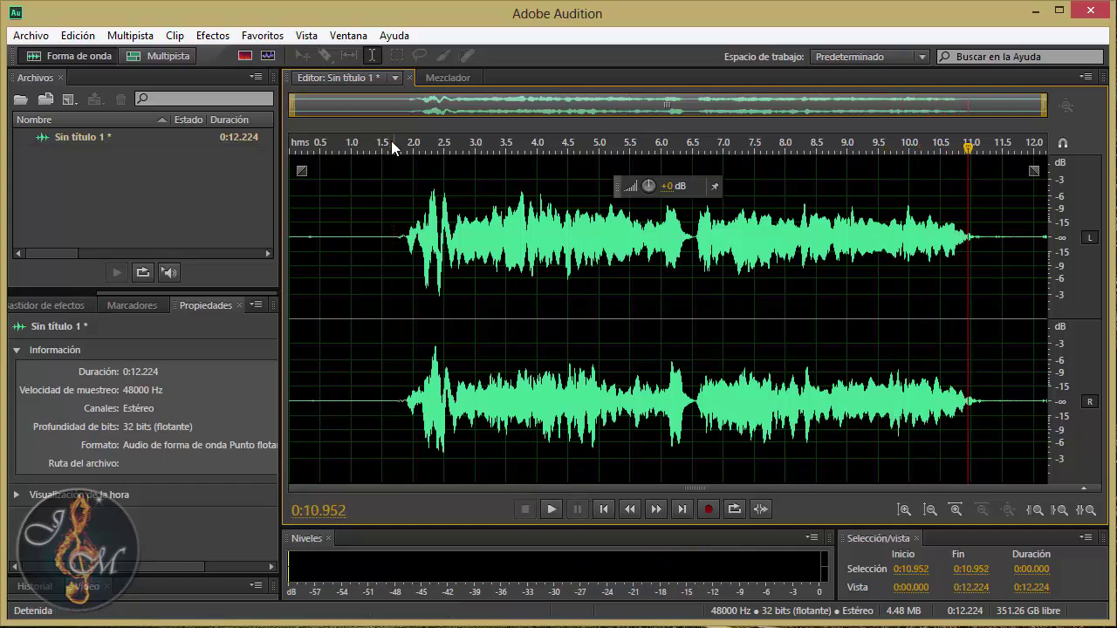
Apply the Reverberación de estudio effect with the Gran salón preset to the recording.
left_click(175, 35)
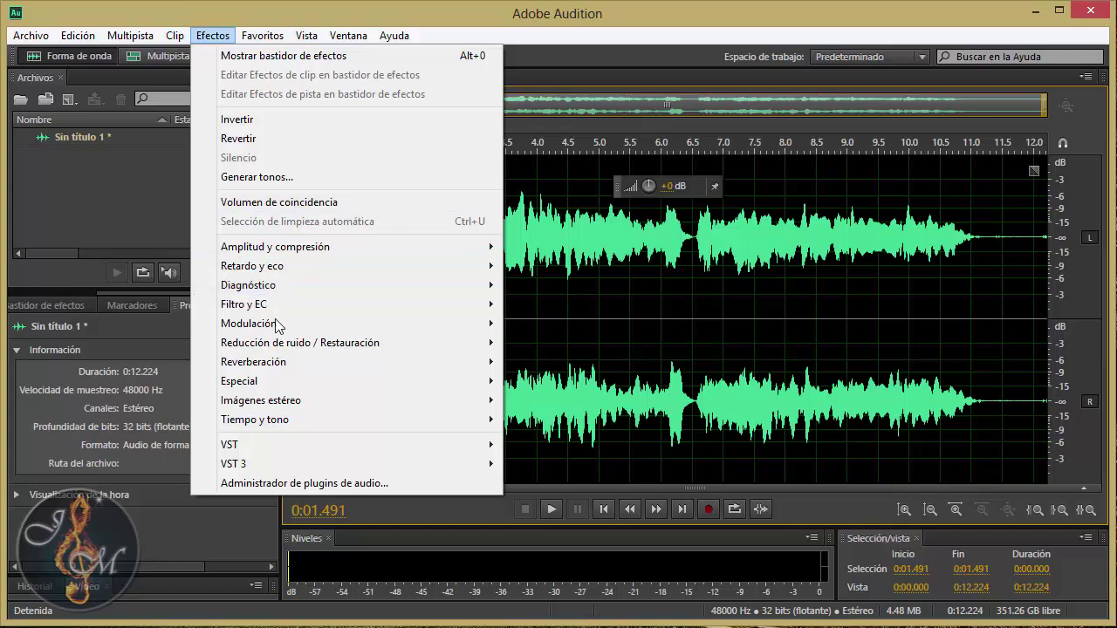
mouse_move(281, 373)
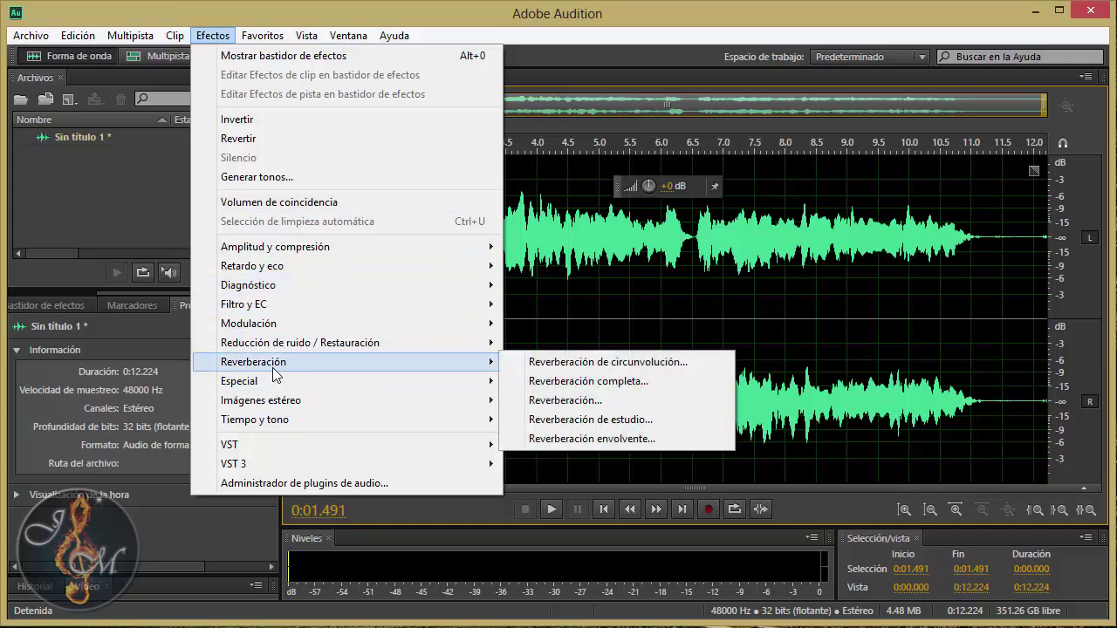
left_click(591, 420)
left_click_drag(622, 151, 781, 81)
left_click(751, 106)
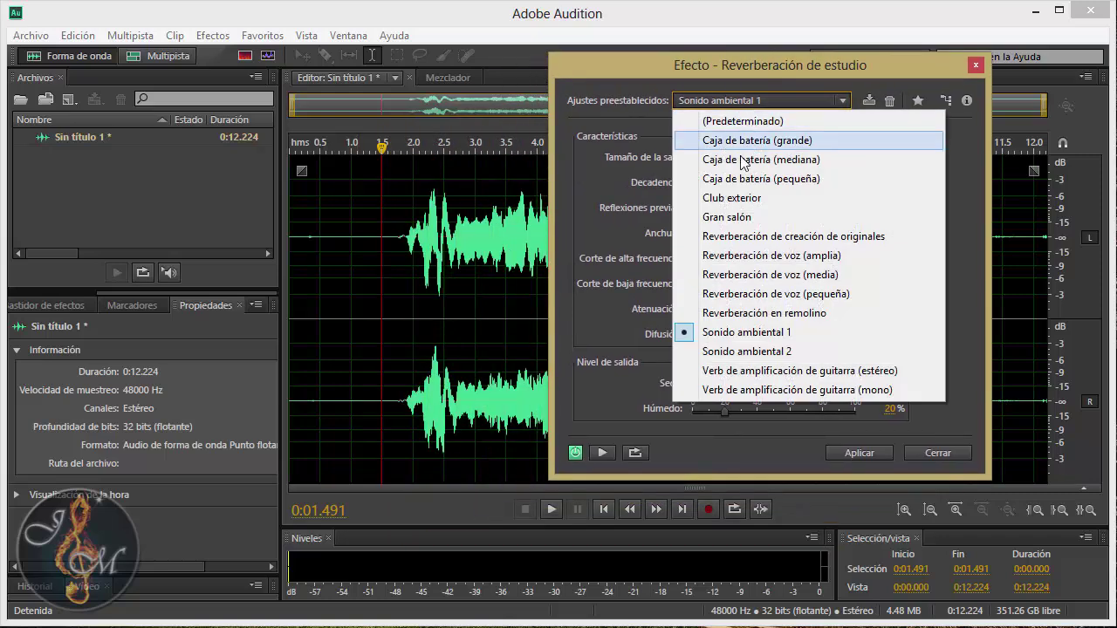
left_click(706, 219)
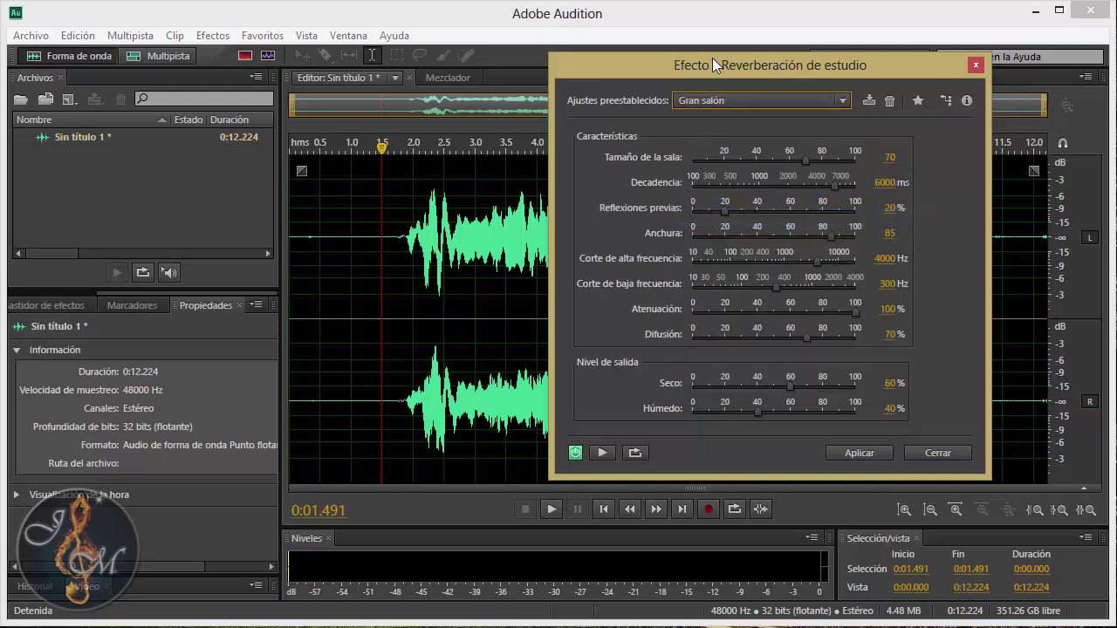
left_click_drag(701, 63, 675, 61)
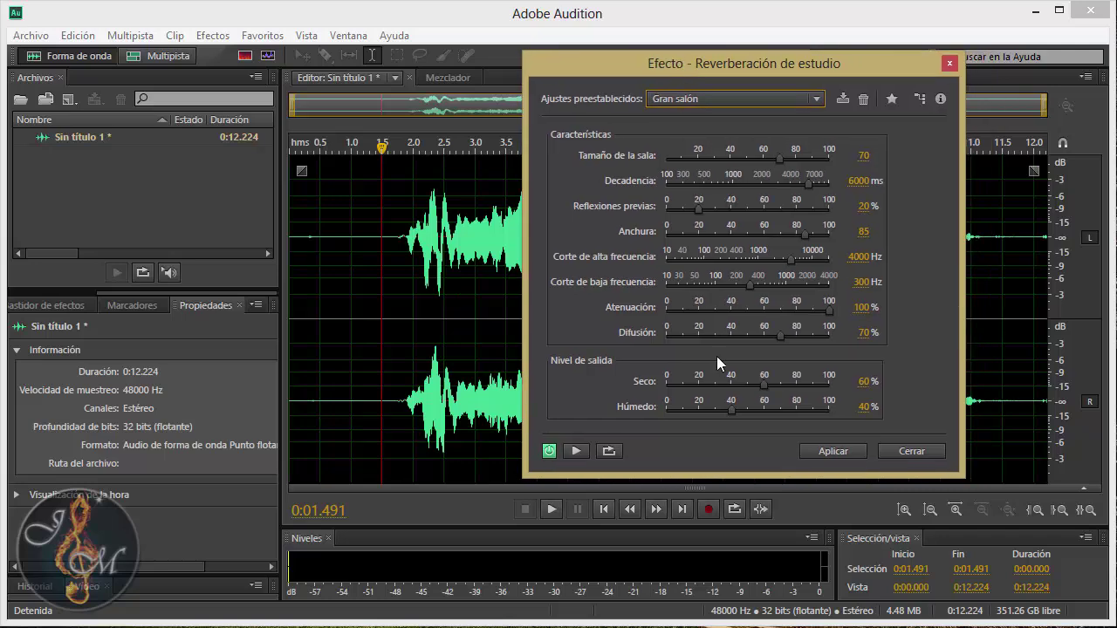
left_click(831, 451)
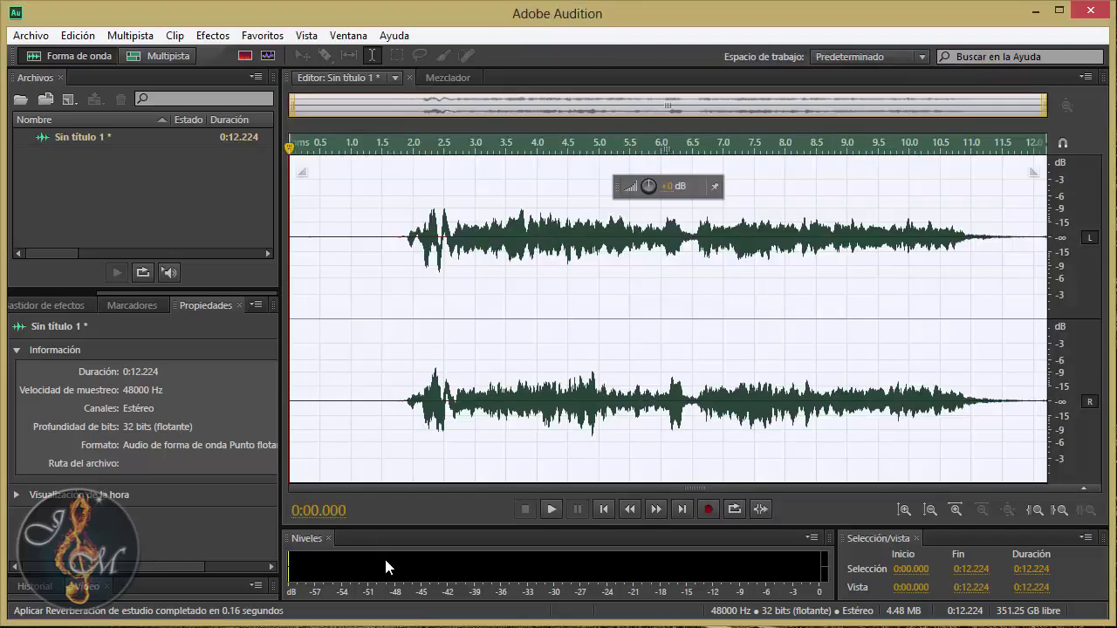
Raise the reverberated recording's gain slightly and play it back from about 1.8 s.
left_click_drag(653, 186, 656, 170)
left_click(401, 162)
key("space")
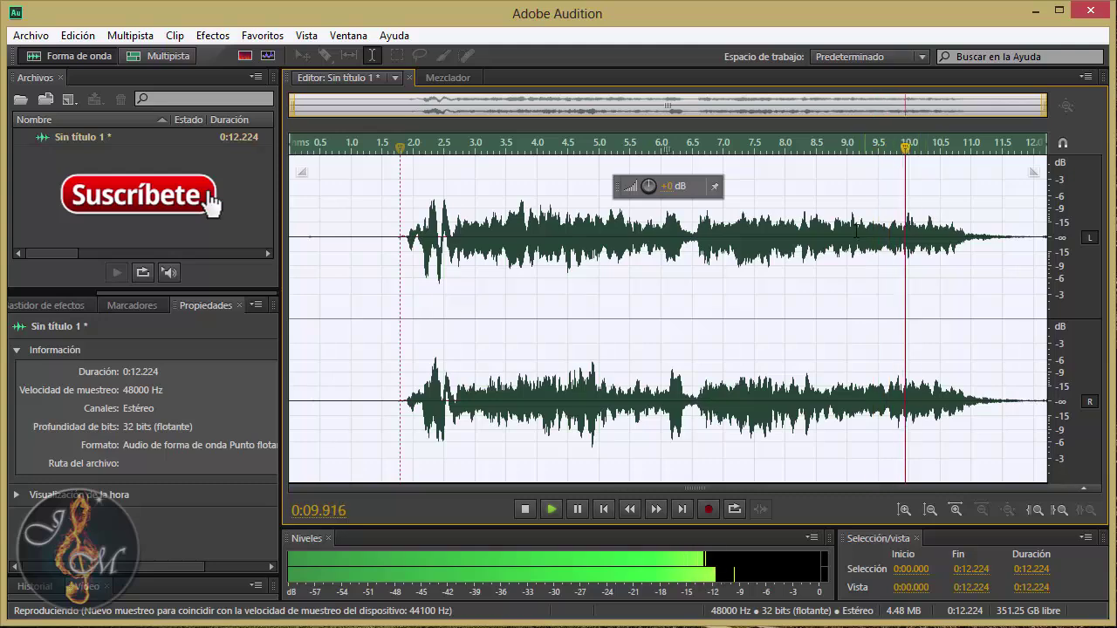
key("space")
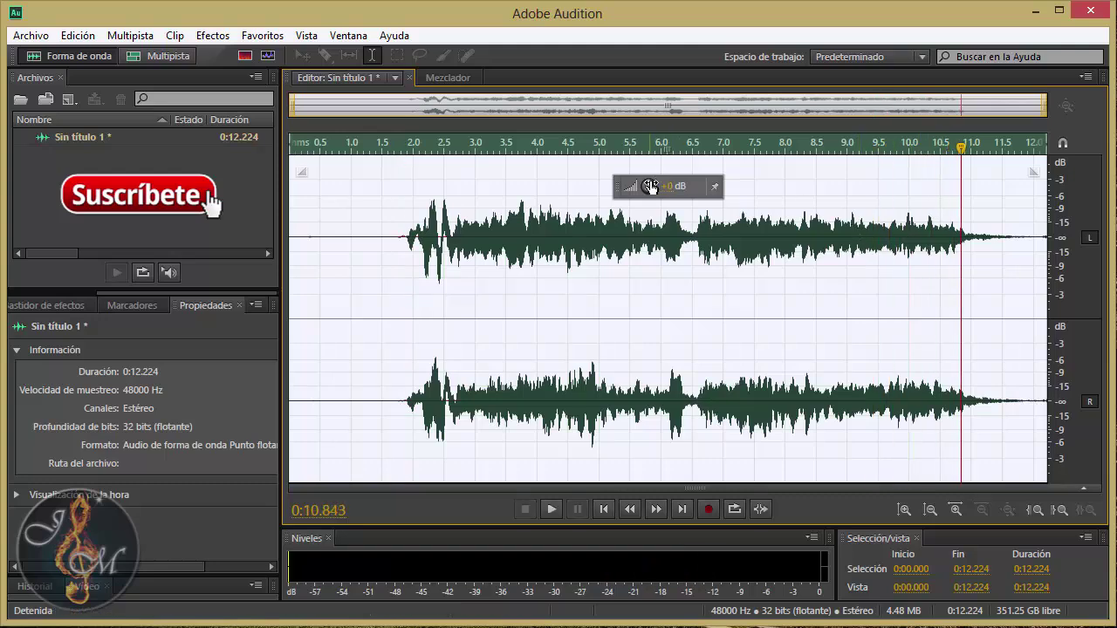
Amplify the whole recording a little further and replay it from about 1.6 s.
left_click_drag(650, 186, 651, 182)
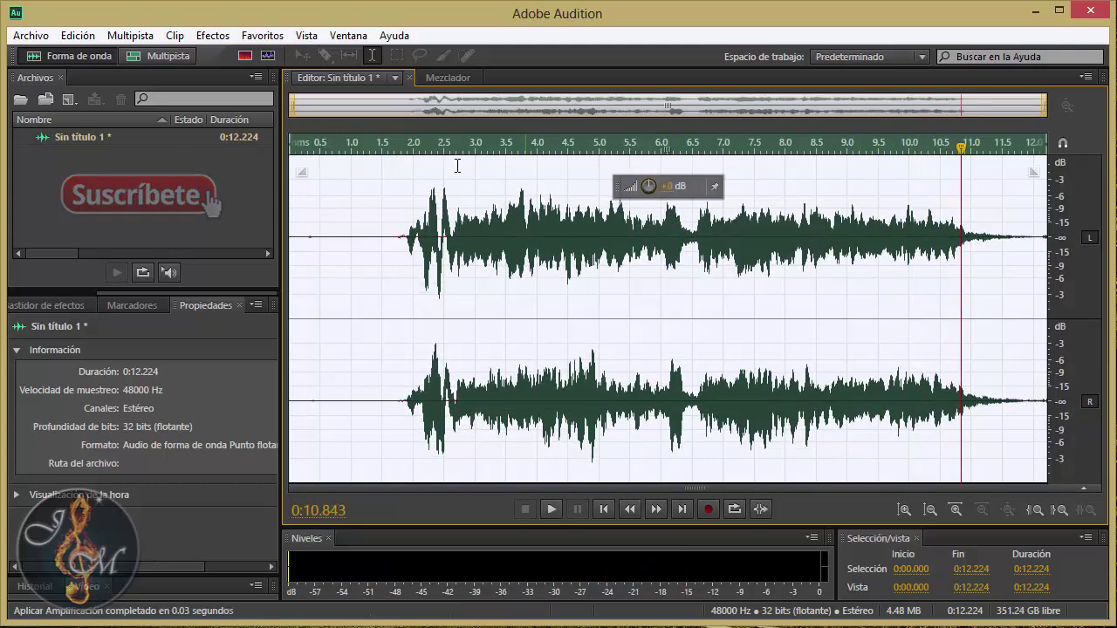
left_click(388, 148)
key("space")
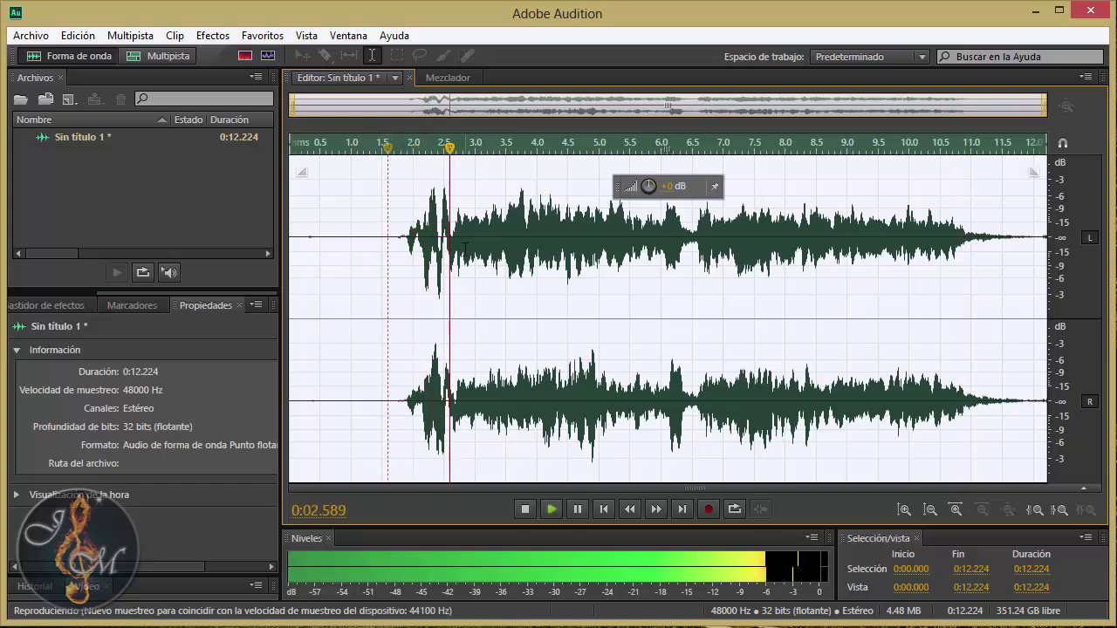